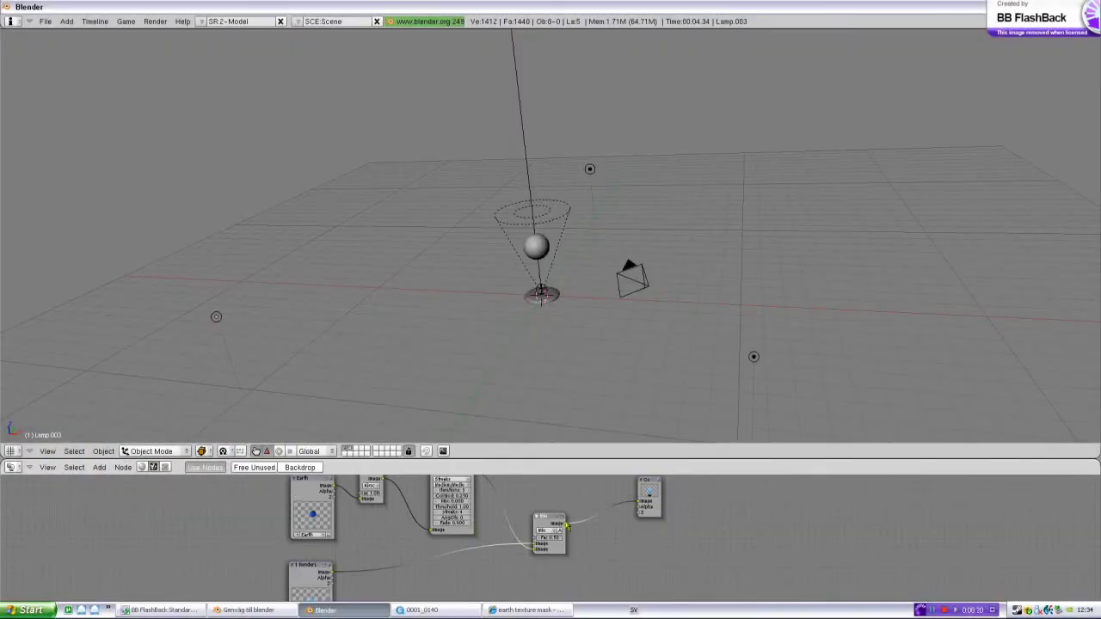
Step: Maximise the node editor and preview the finished rendered clip
{"action": "key", "text": "ctrl+Up"}
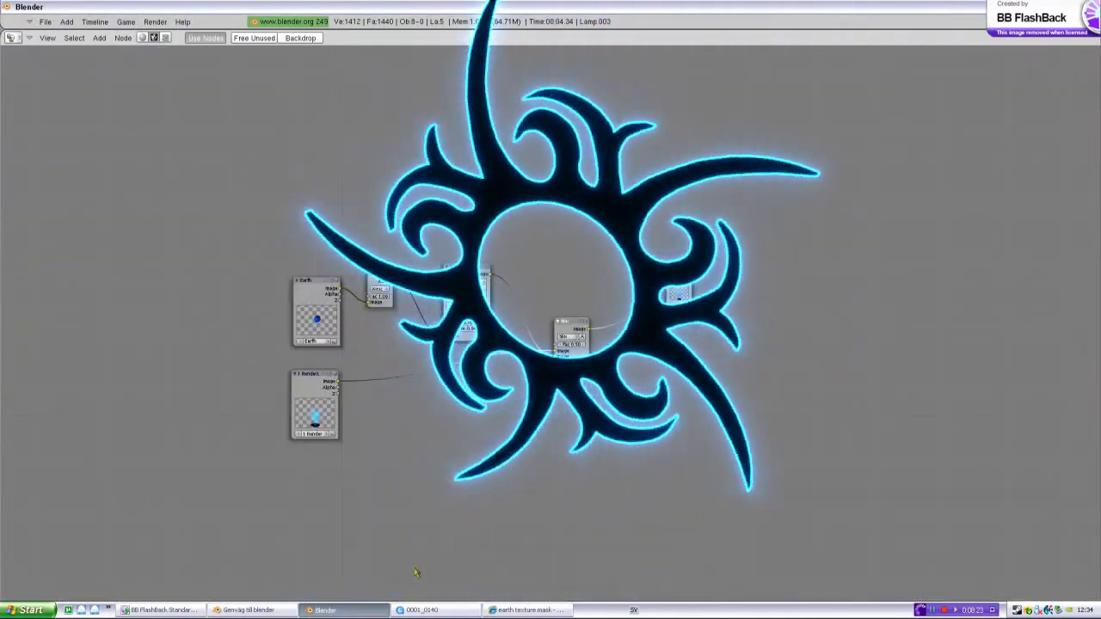
{"action": "left_click", "coordinate": [422, 610]}
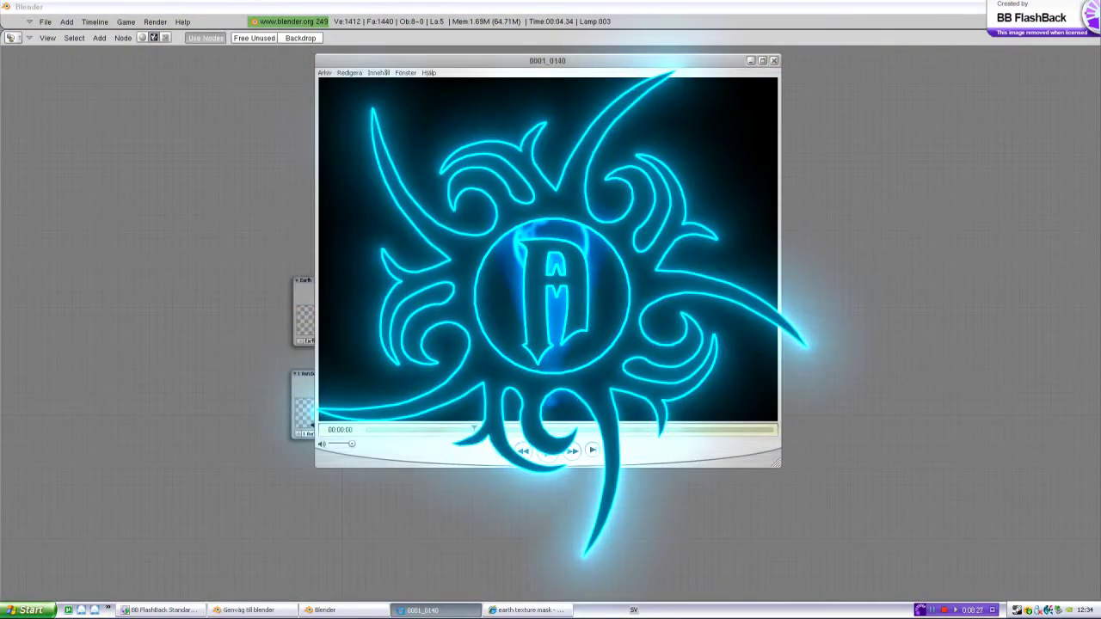
{"action": "left_click", "coordinate": [453, 8]}
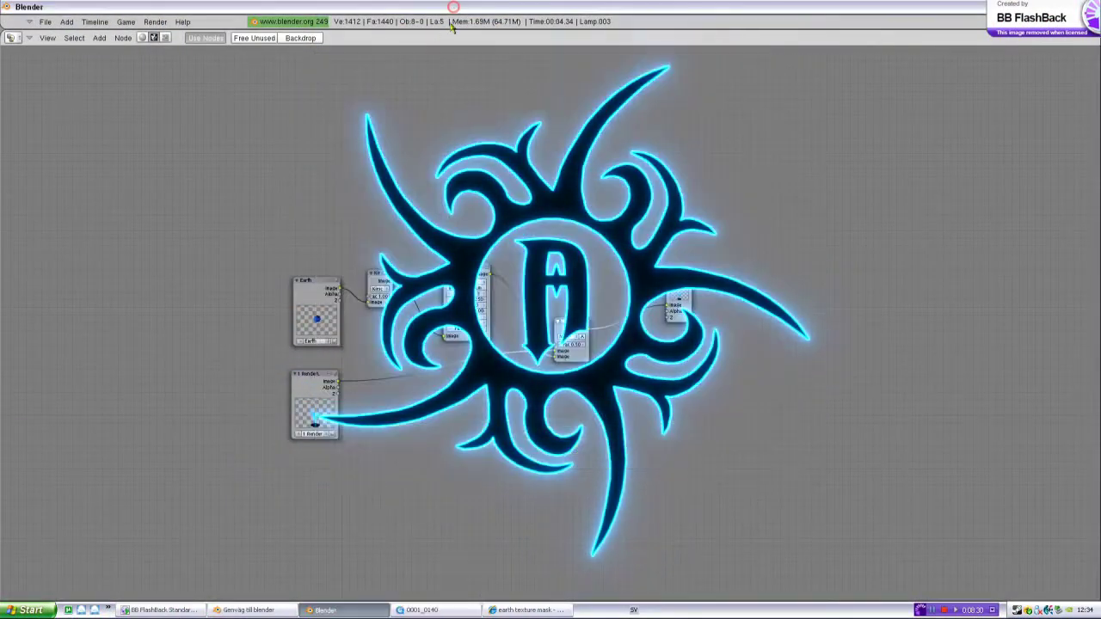
Step: Add a Filter > Blur node, then return to the earth texture search results
{"action": "key", "text": "Home"}
{"action": "key", "text": "space"}
{"action": "mouse_move", "coordinate": [611, 230]}
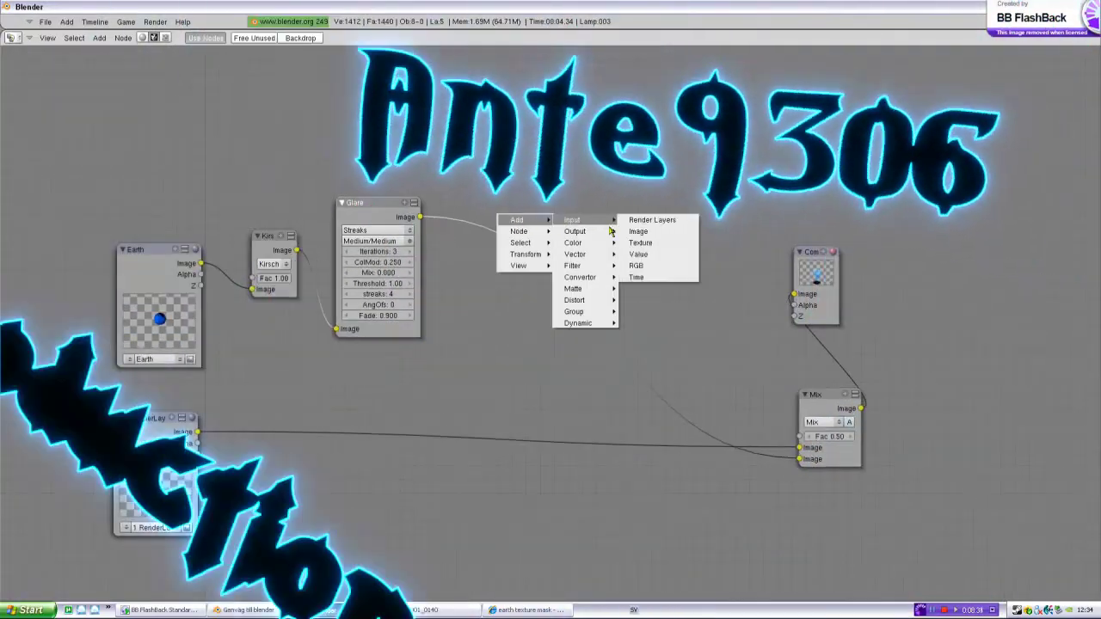
{"action": "mouse_move", "coordinate": [585, 265]}
{"action": "left_click", "coordinate": [654, 277]}
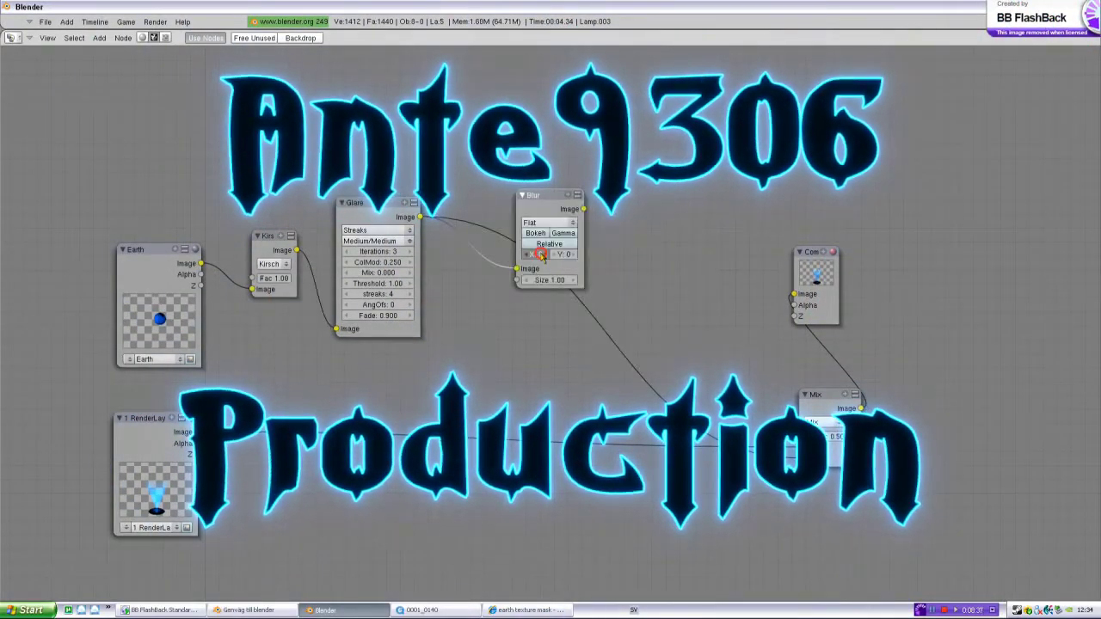
{"action": "left_click", "coordinate": [549, 222]}
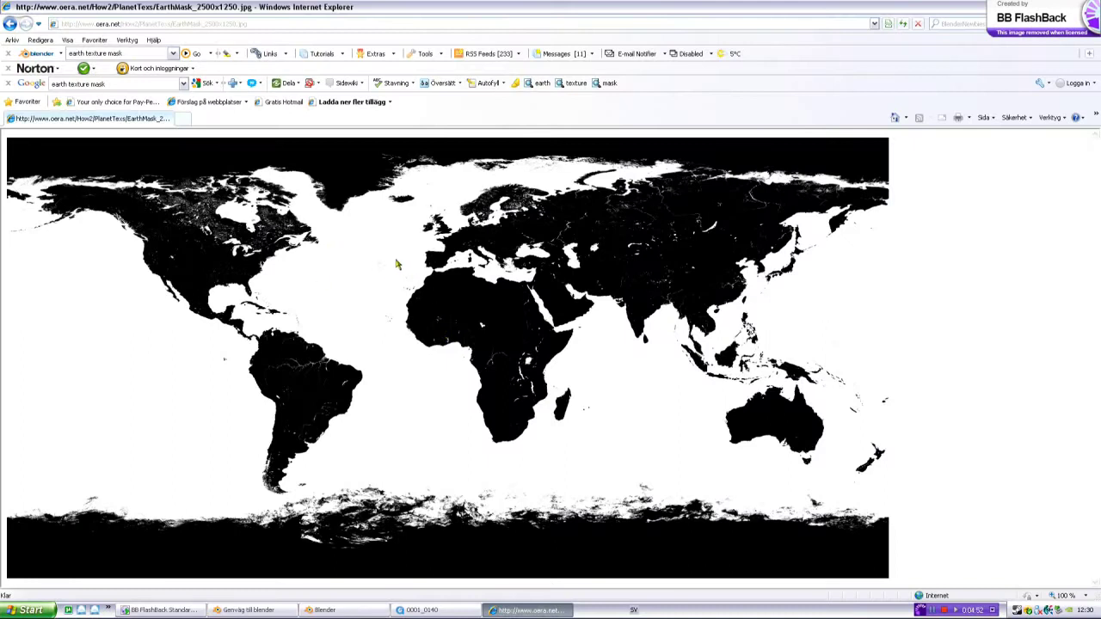
{"action": "key", "text": "BackSpace"}
{"action": "key", "text": "BackSpace"}
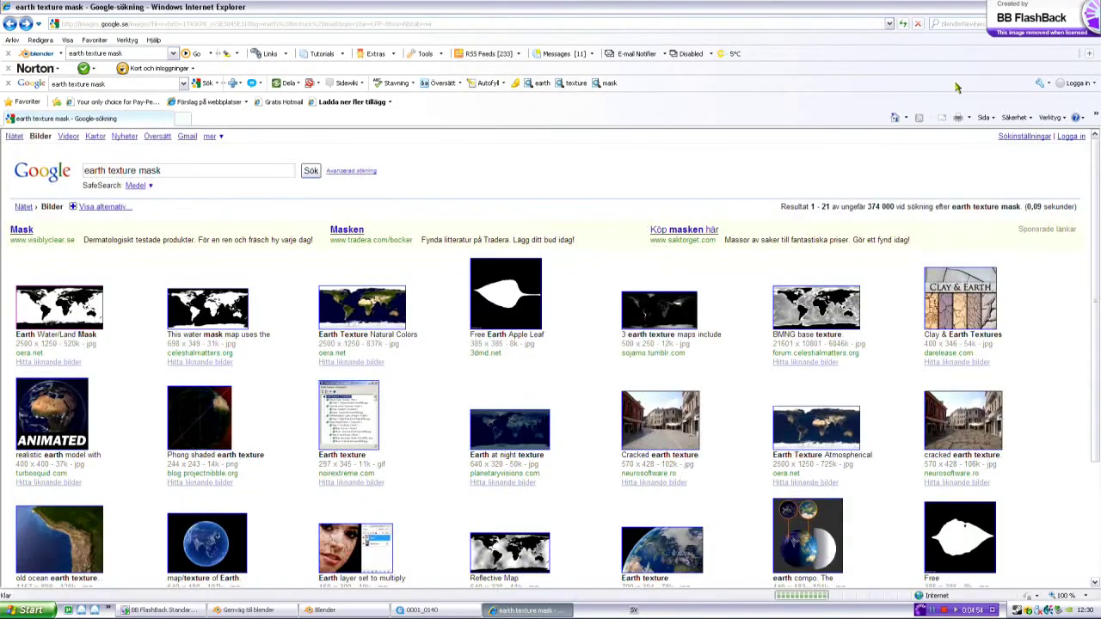
{"action": "key", "text": "alt+Tab"}
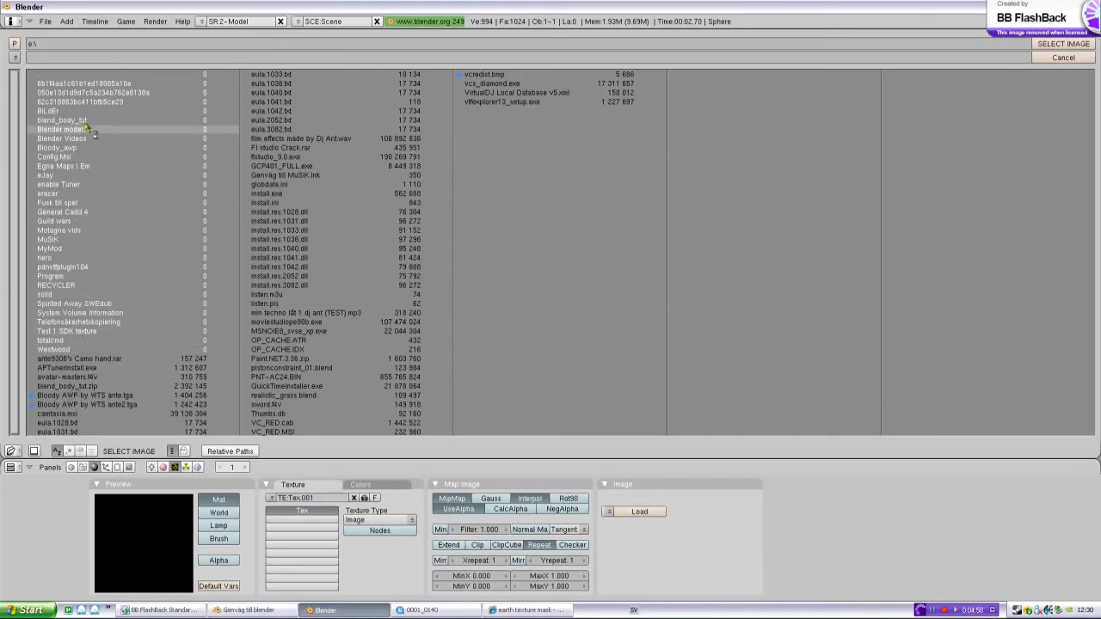
Step: Load EarthMask_2500x1250.jpg from BILdEr/Texturer into the sphere's image texture
{"action": "left_click", "coordinate": [50, 111]}
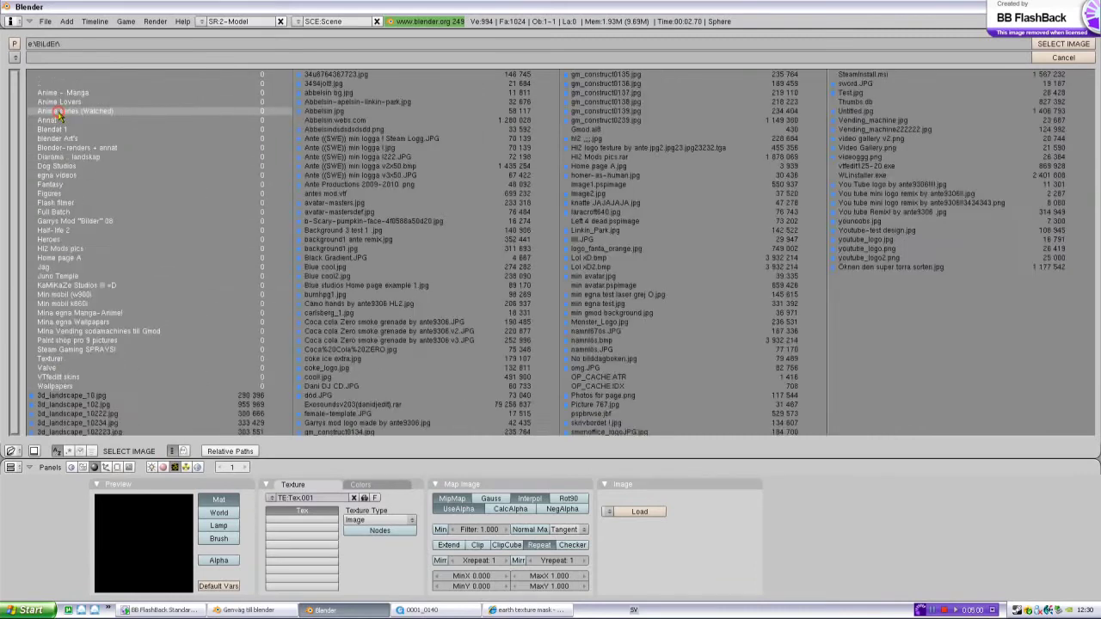
{"action": "left_click", "coordinate": [59, 358]}
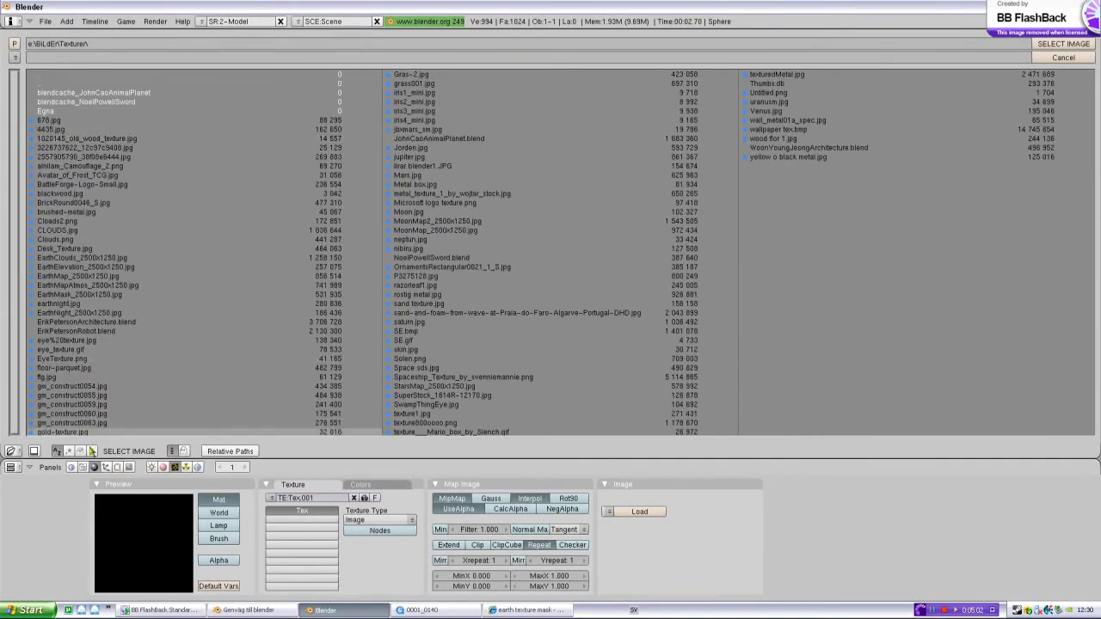
{"action": "left_click", "coordinate": [78, 147]}
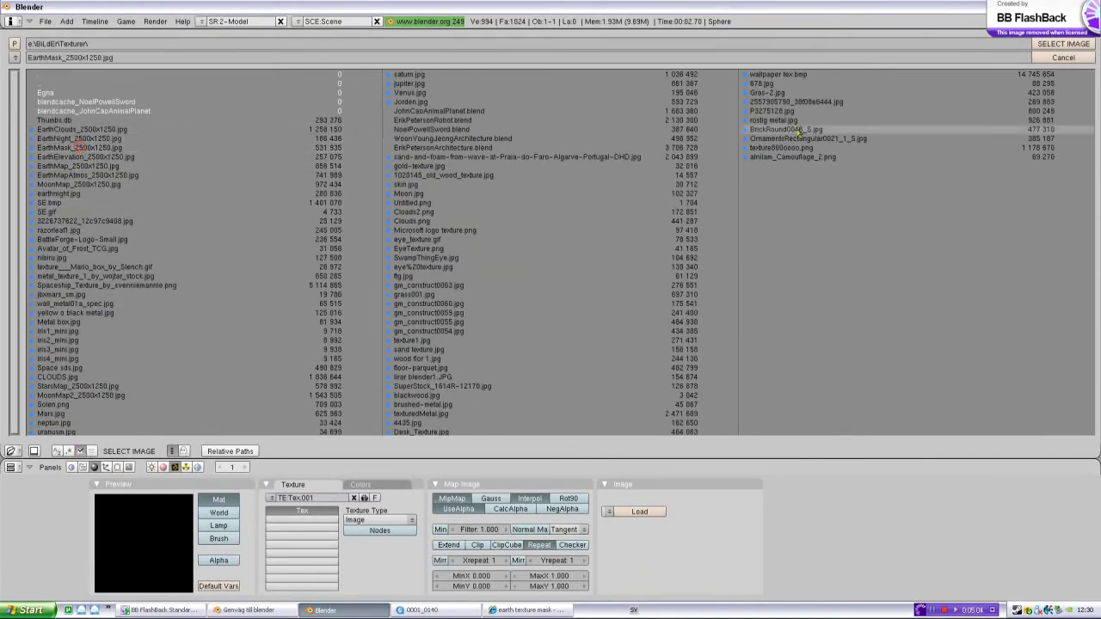
{"action": "left_click", "coordinate": [1064, 43]}
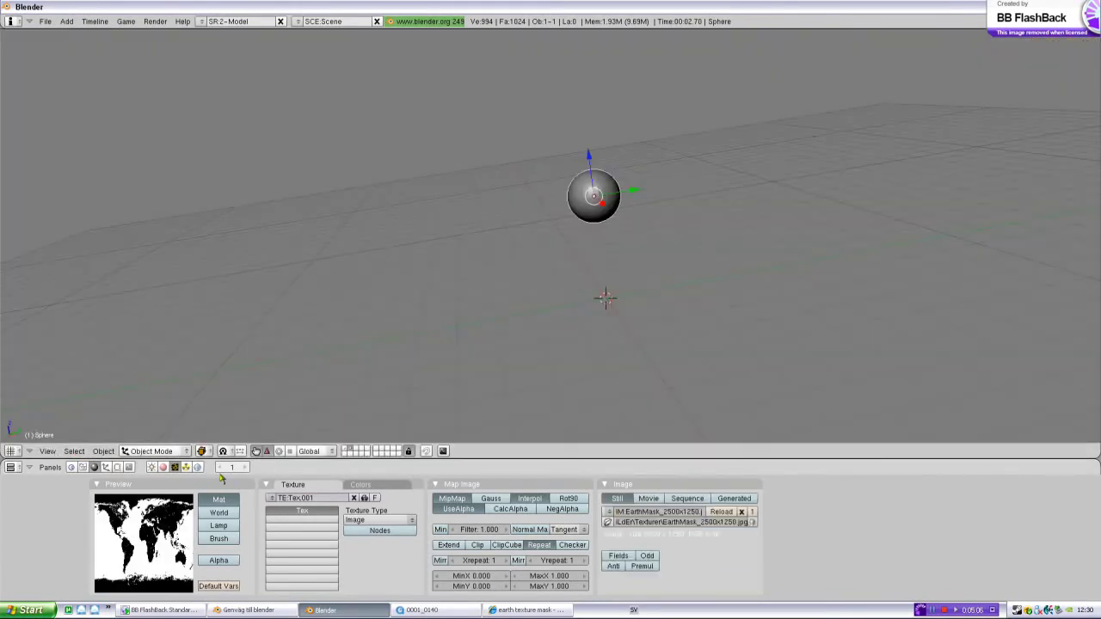
Step: Set the material's texture mapping to spherical (Sphe) in Map Input
{"action": "left_click", "coordinate": [164, 468]}
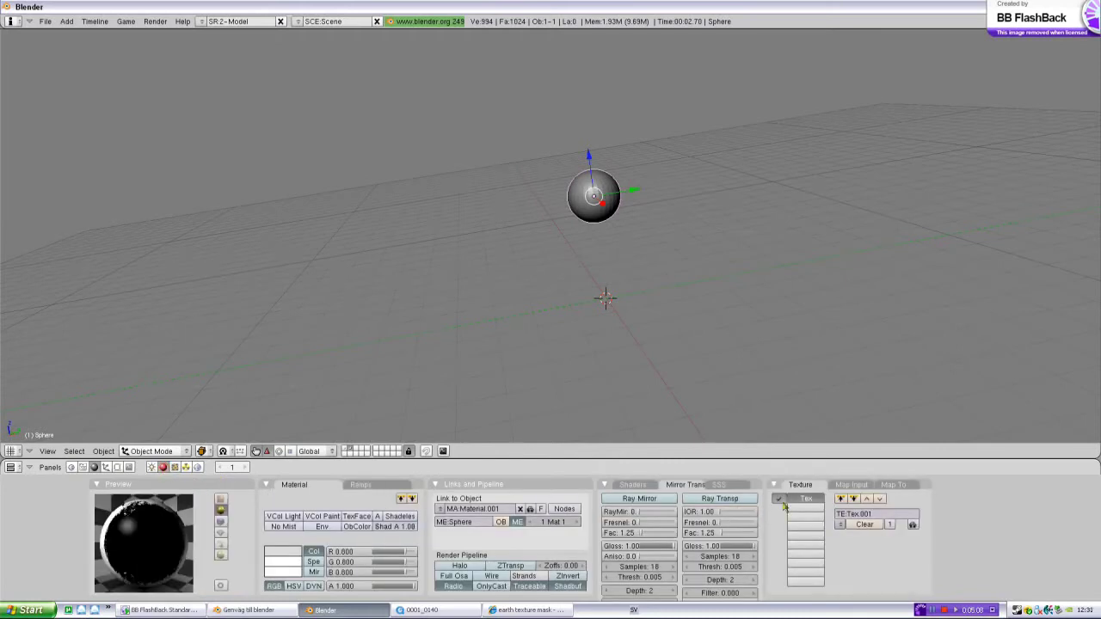
{"action": "left_click", "coordinate": [852, 485]}
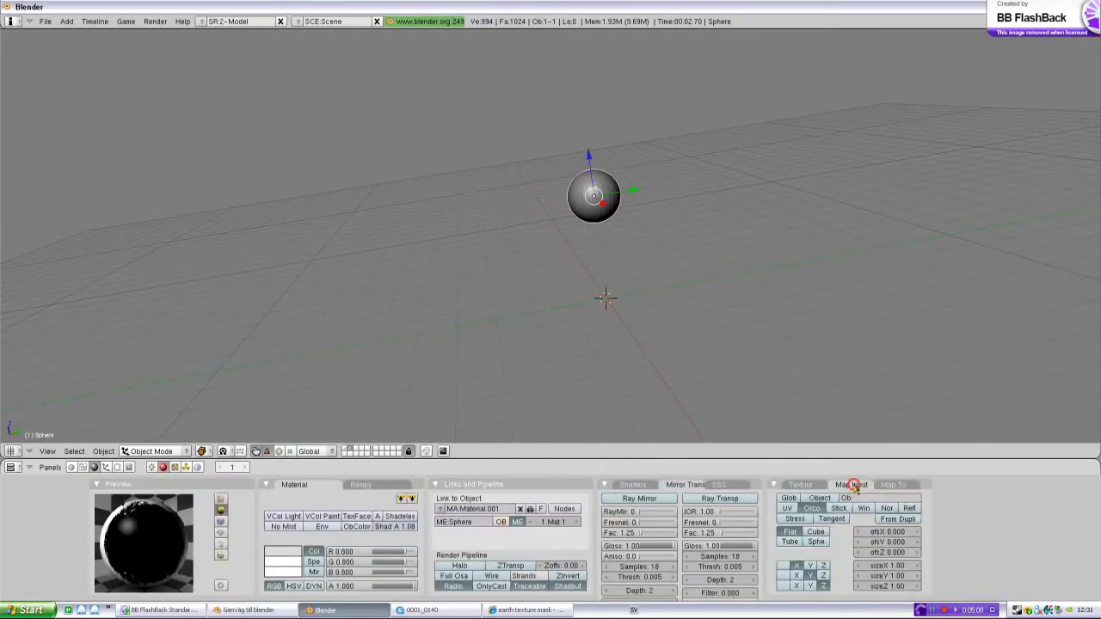
{"action": "left_click", "coordinate": [819, 542]}
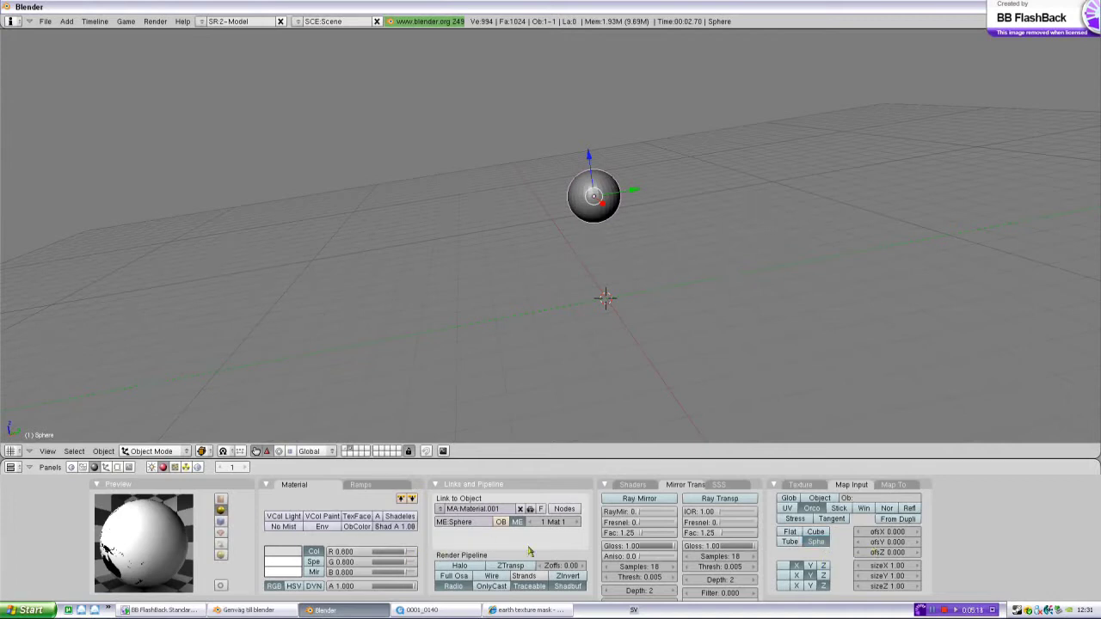
Step: Set the material shader hardness to 2 and specularity to 0.126
{"action": "left_click", "coordinate": [632, 484]}
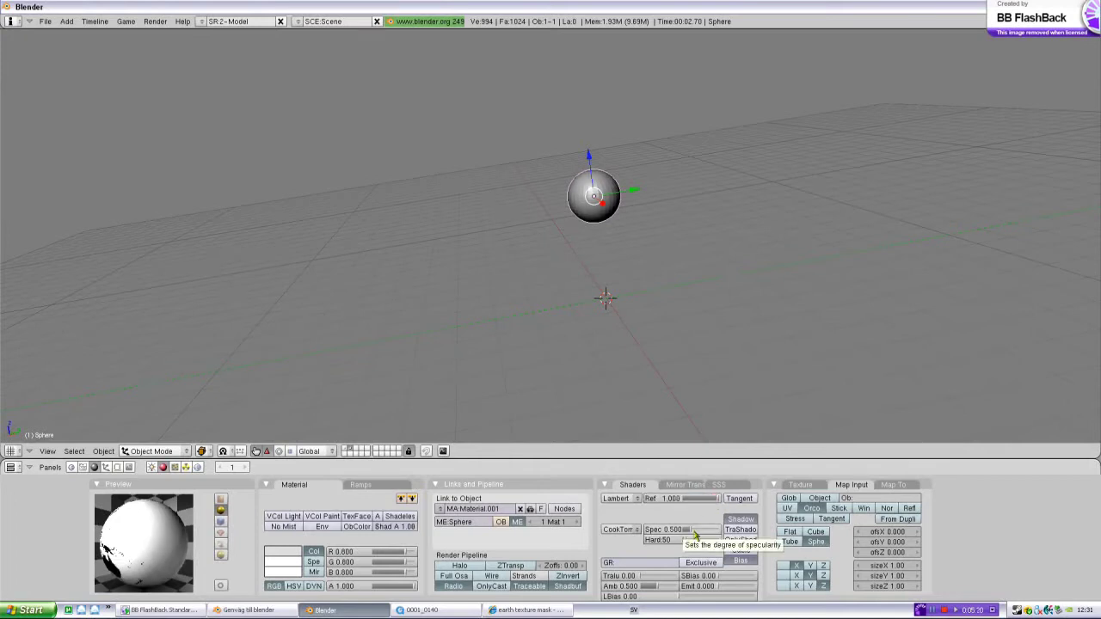
{"action": "mouse_move", "coordinate": [691, 537]}
{"action": "left_mouse_down"}
{"action": "mouse_move", "coordinate": [676, 544]}
{"action": "mouse_move", "coordinate": [697, 536]}
{"action": "left_mouse_up"}
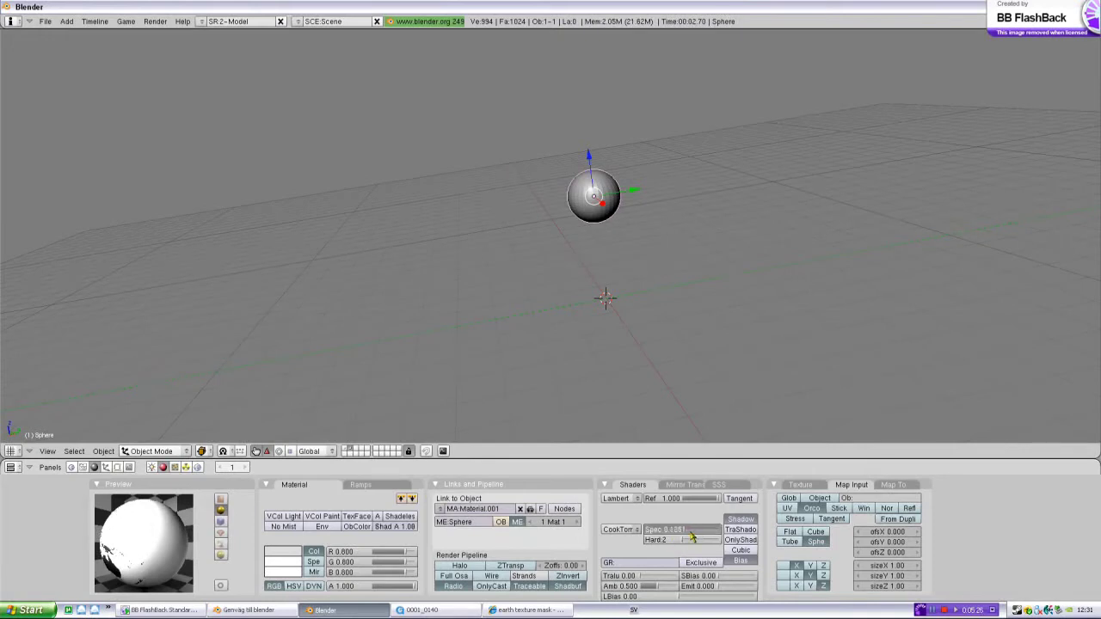
{"action": "left_click_drag", "start_coordinate": [693, 536], "coordinate": [692, 537]}
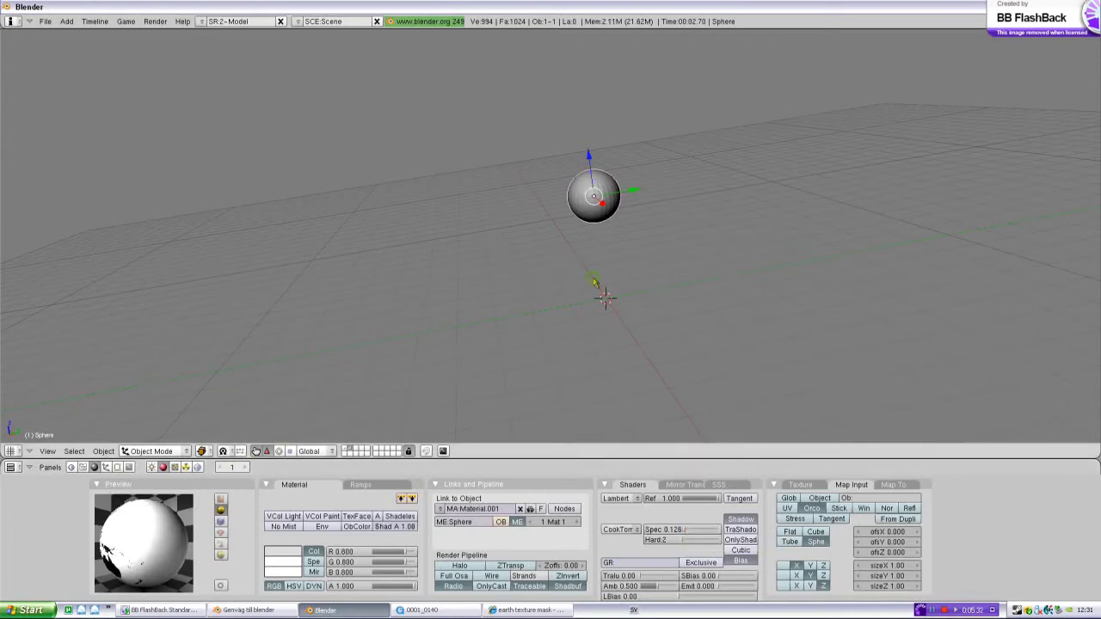
Step: Deselect everything and switch to a centred top view of the sphere
{"action": "key", "text": "a"}
{"action": "middle_click_drag", "start_coordinate": [597, 284], "coordinate": [581, 321]}
{"action": "scroll", "coordinate": [581, 321], "scroll_direction": "down", "scroll_amount": 5}
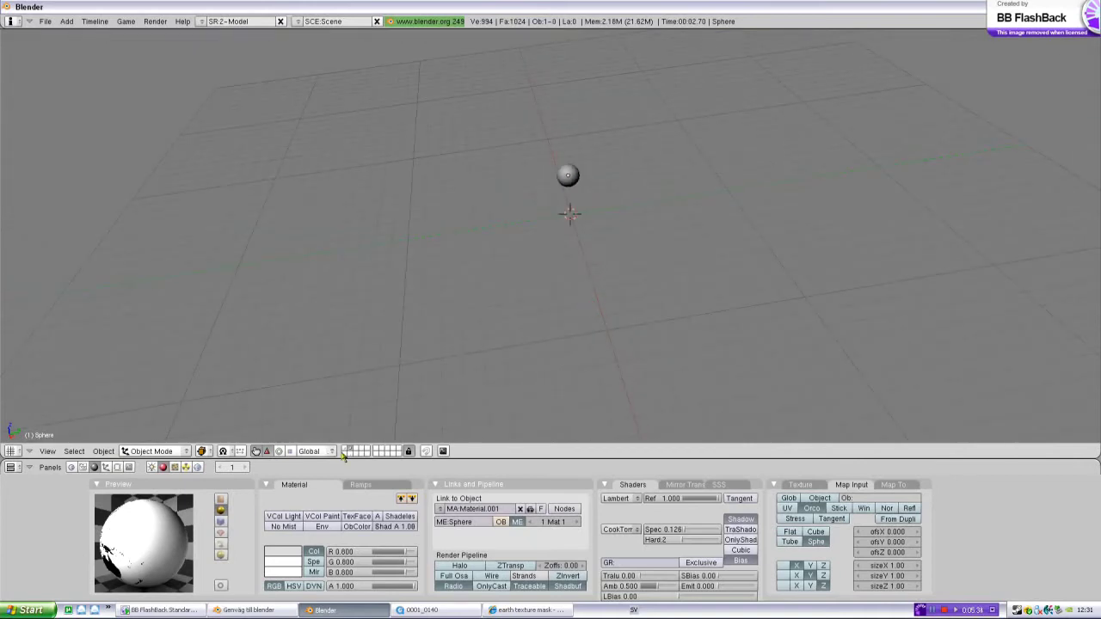
{"action": "right_click", "coordinate": [569, 177]}
{"action": "key", "text": "g"}
{"action": "right_click", "coordinate": [576, 232]}
{"action": "key", "text": "KP_7"}
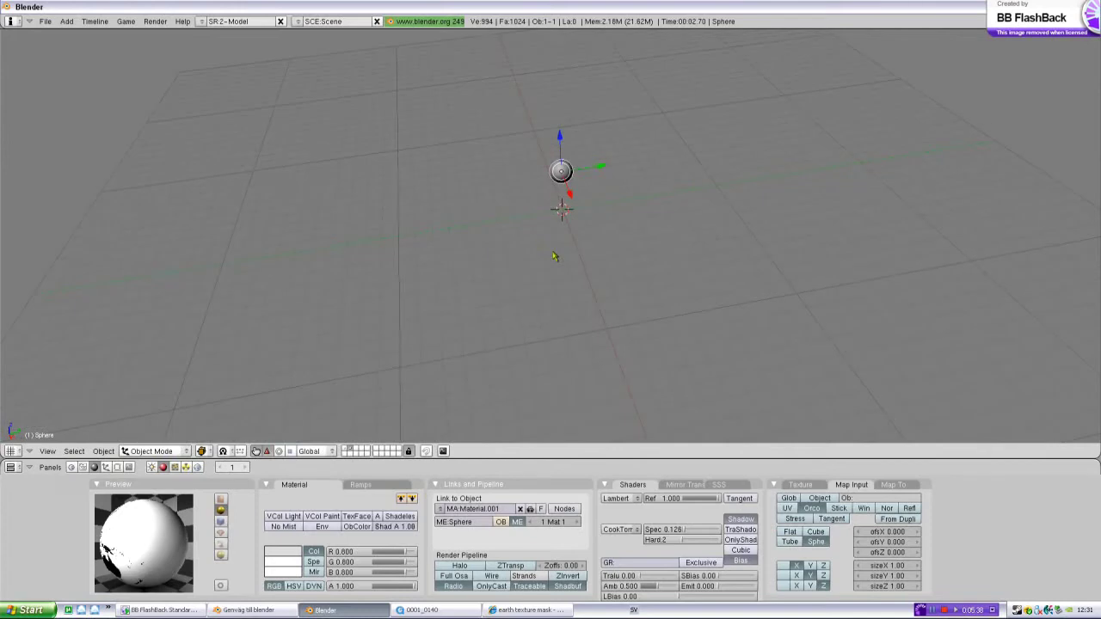
{"action": "key", "text": "c"}
Step: Add a point lamp and give it a saturated blue colour (R 0, G 0.403, B 1)
{"action": "key", "text": "space"}
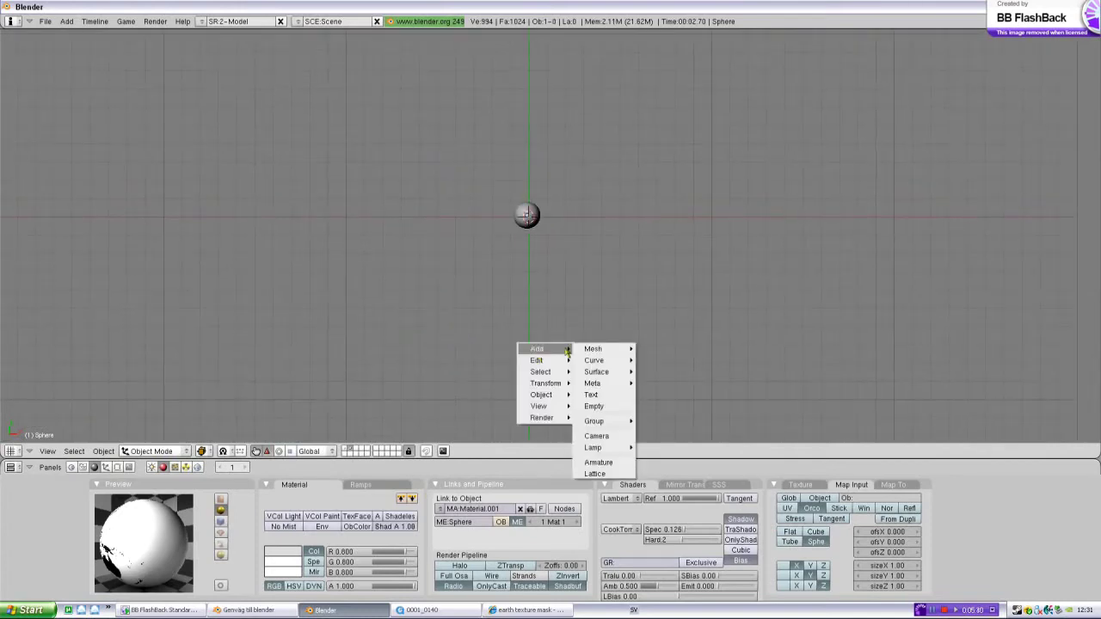
{"action": "mouse_move", "coordinate": [613, 448]}
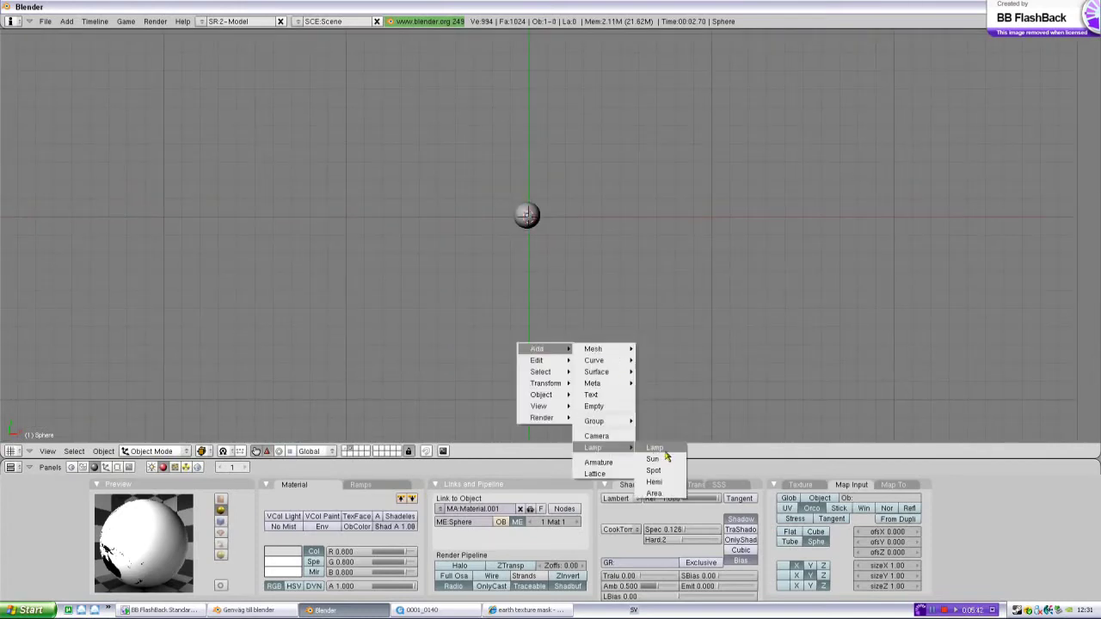
{"action": "left_click", "coordinate": [666, 451]}
{"action": "key", "text": "g"}
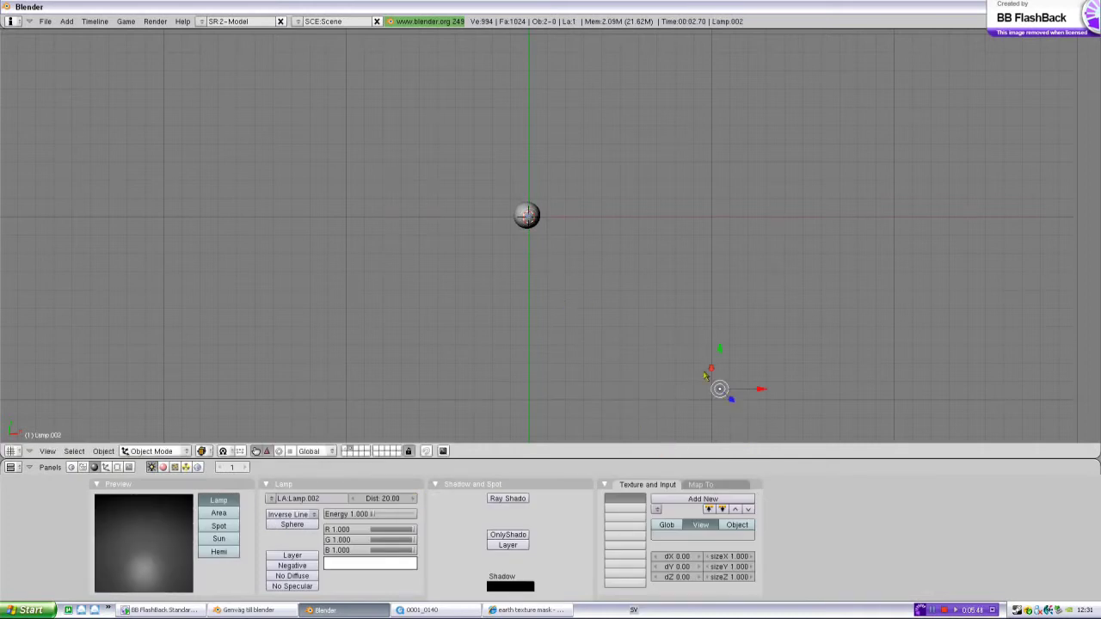
{"action": "left_click", "coordinate": [698, 375]}
{"action": "left_click", "coordinate": [370, 565]}
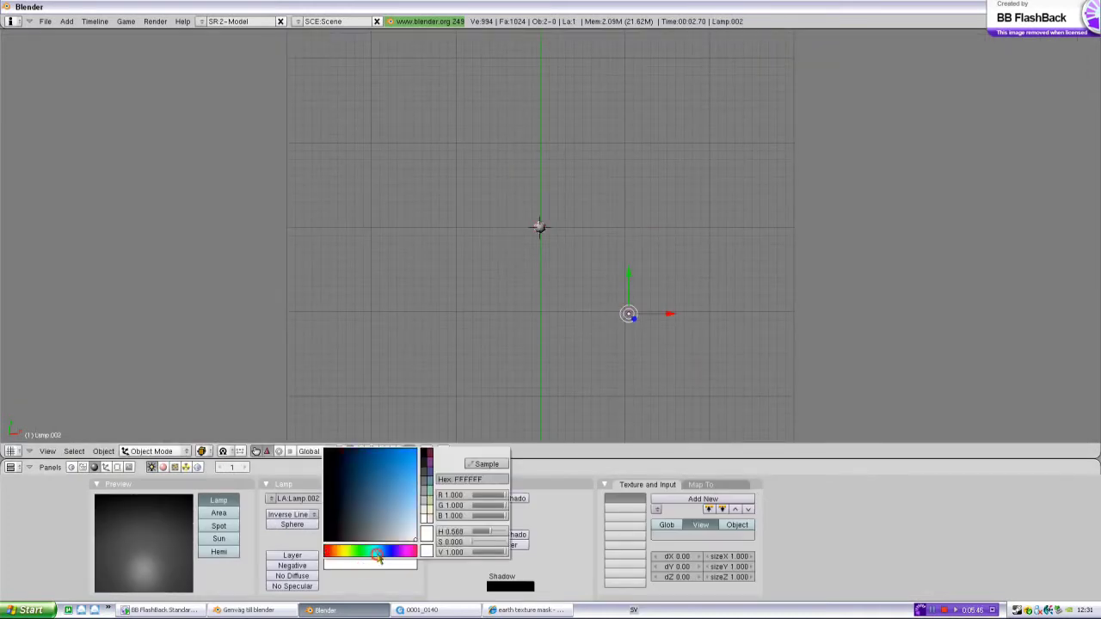
{"action": "left_click_drag", "start_coordinate": [383, 555], "coordinate": [380, 557]}
{"action": "left_click", "coordinate": [415, 450]}
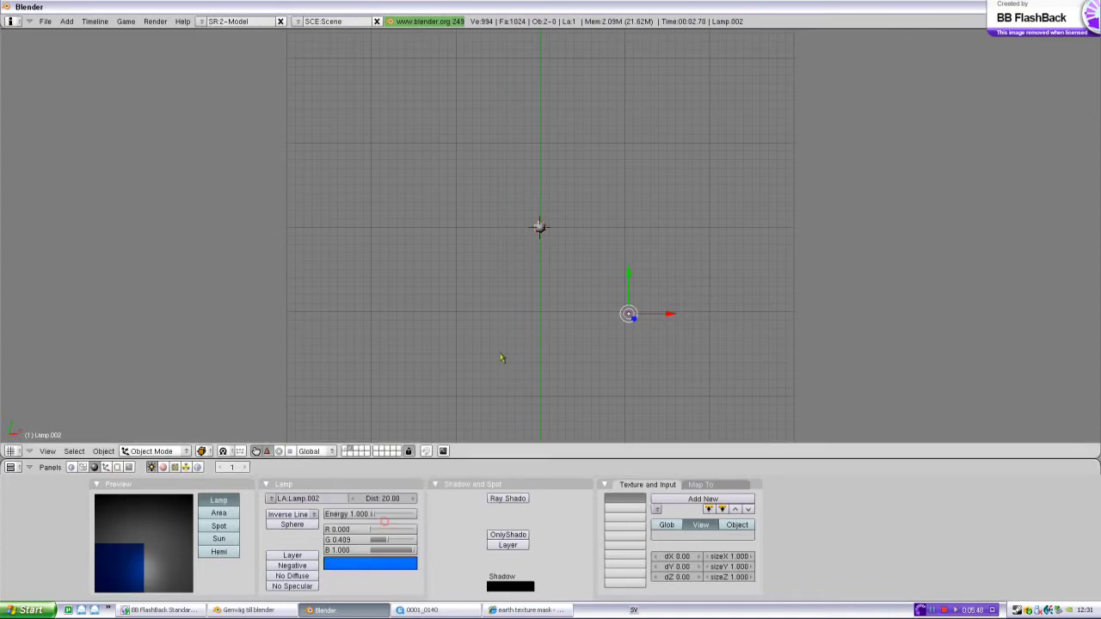
{"action": "scroll", "coordinate": [516, 360], "scroll_direction": "down", "scroll_amount": 1}
{"action": "scroll", "coordinate": [649, 339], "scroll_direction": "up", "scroll_amount": 2}
Step: Duplicate the blue lamp twice, placing the copies around the sphere
{"action": "key", "text": "shift+d"}
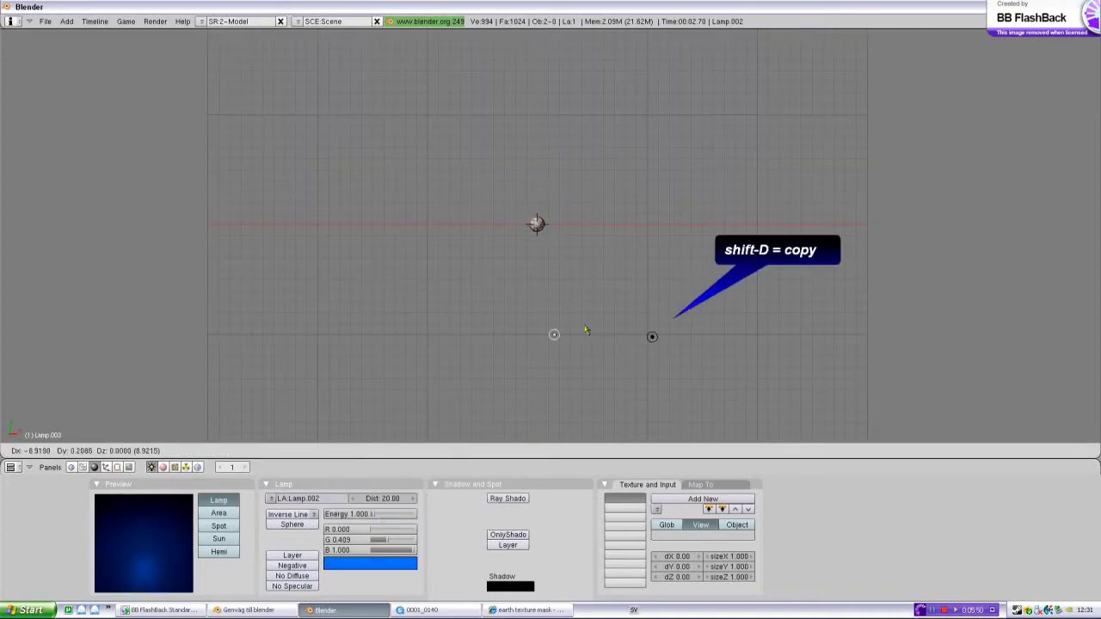
{"action": "left_click", "coordinate": [479, 333]}
{"action": "key", "text": "shift+d"}
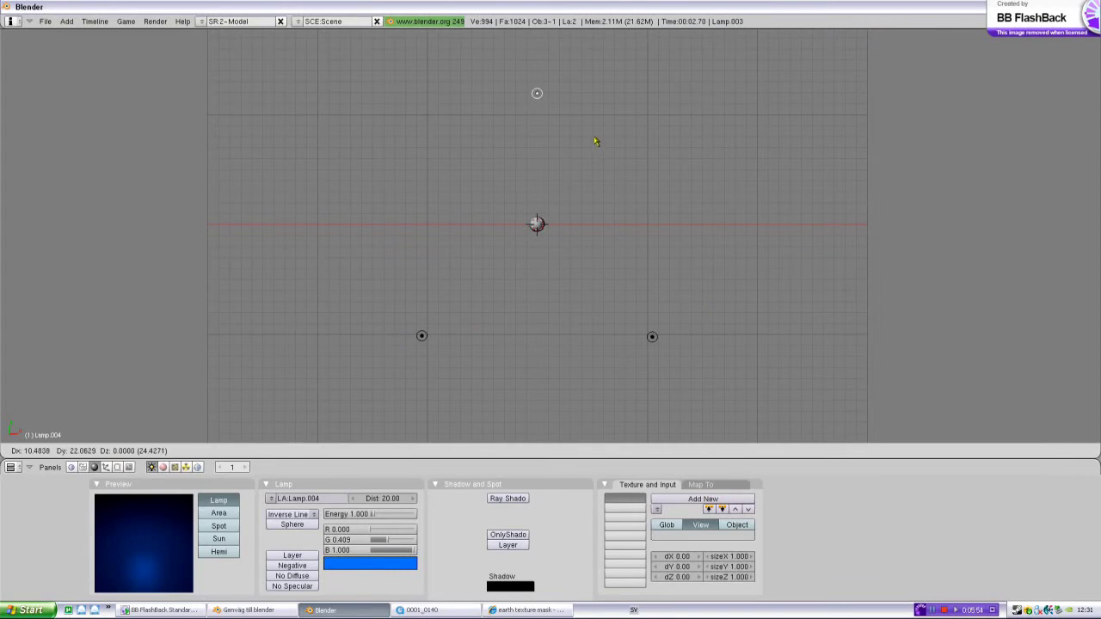
{"action": "left_click", "coordinate": [596, 141]}
{"action": "middle_click_drag", "start_coordinate": [597, 136], "coordinate": [634, 348]}
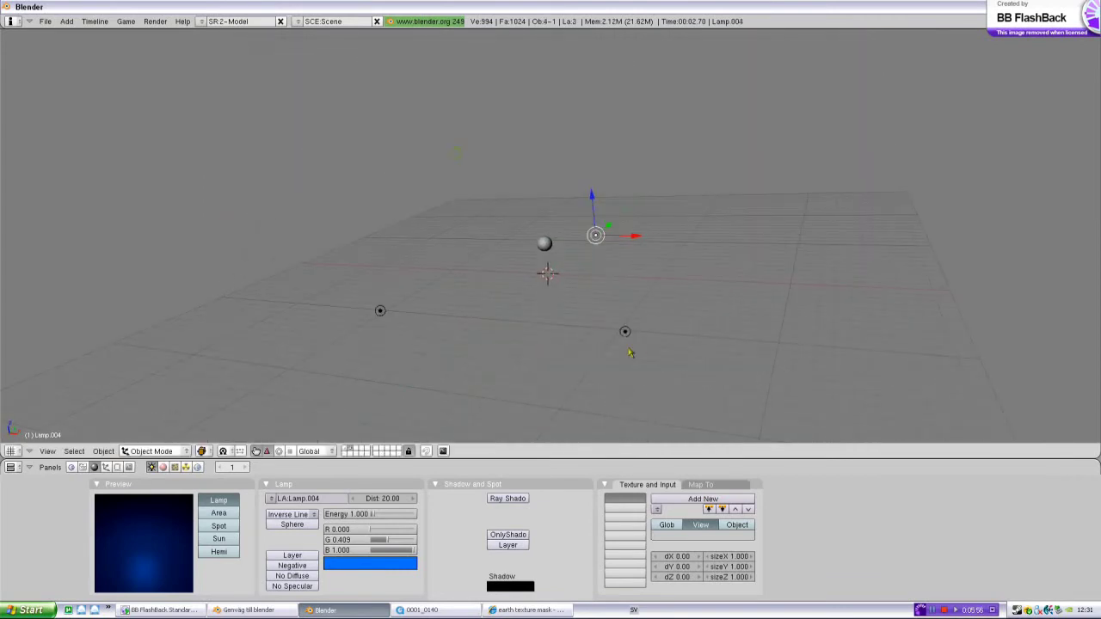
Step: Select the three lamps and raise them along Z above the sphere
{"action": "right_click", "coordinate": [381, 312], "text": "shift"}
{"action": "key", "text": "g"}
{"action": "key", "text": "z"}
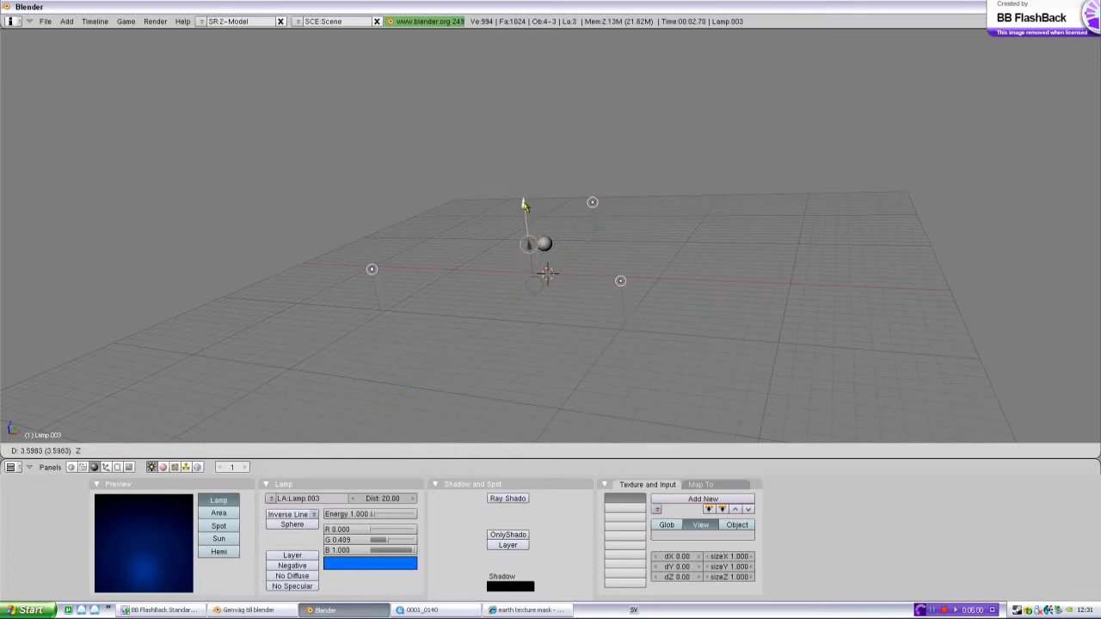
{"action": "left_click", "coordinate": [526, 217]}
{"action": "middle_click_drag", "start_coordinate": [527, 217], "coordinate": [517, 327]}
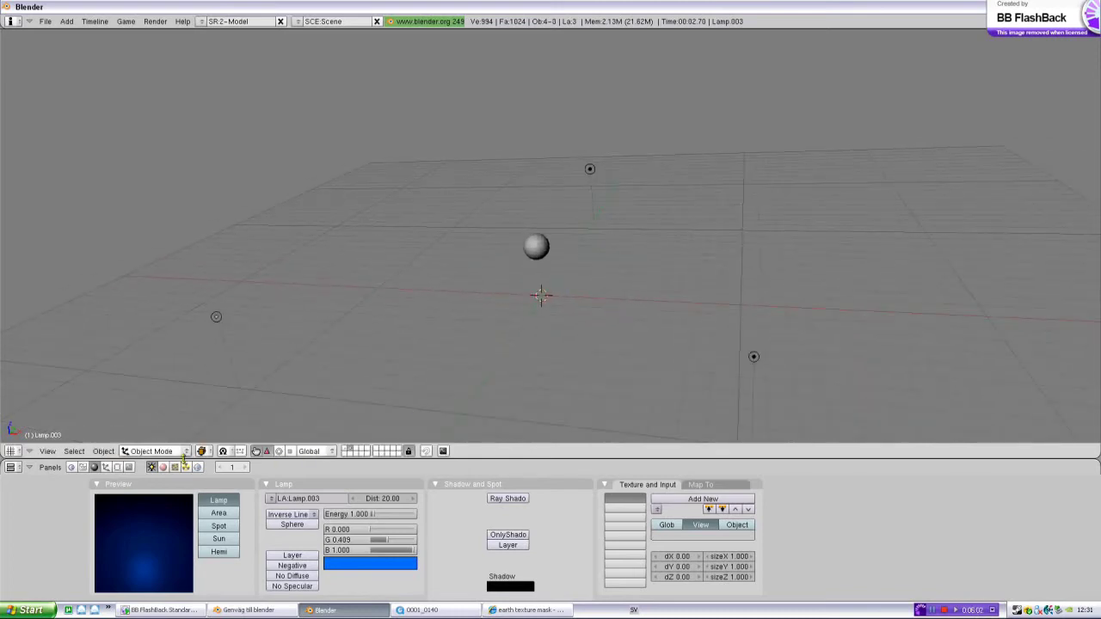
Step: In the Render Layers panel, restrict the render layer to scene layer 1
{"action": "left_click", "coordinate": [130, 468]}
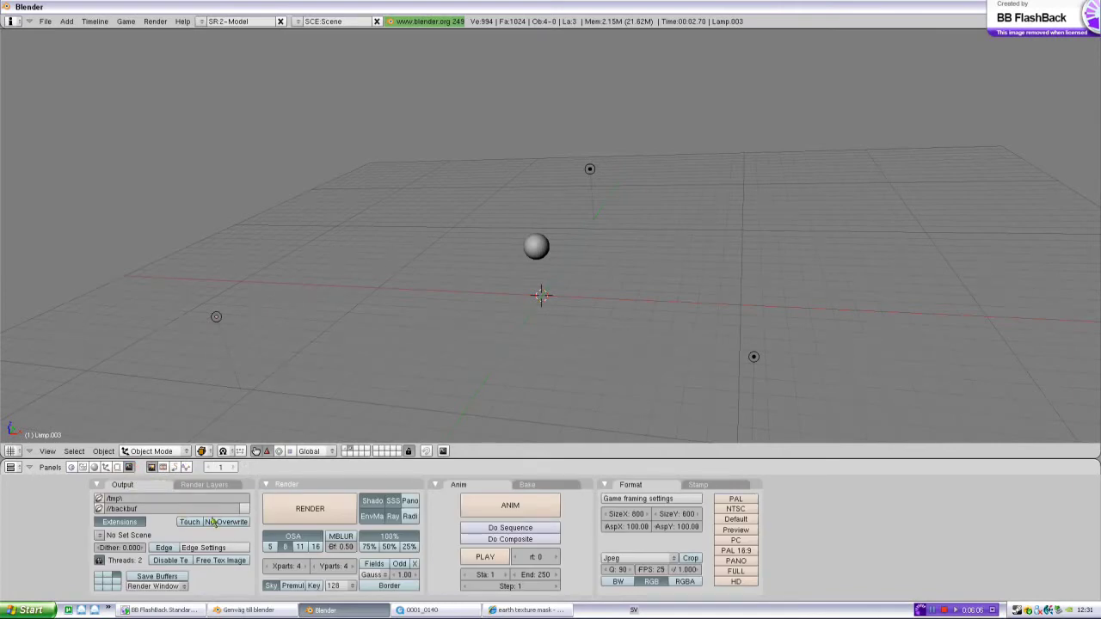
{"action": "left_click", "coordinate": [194, 485]}
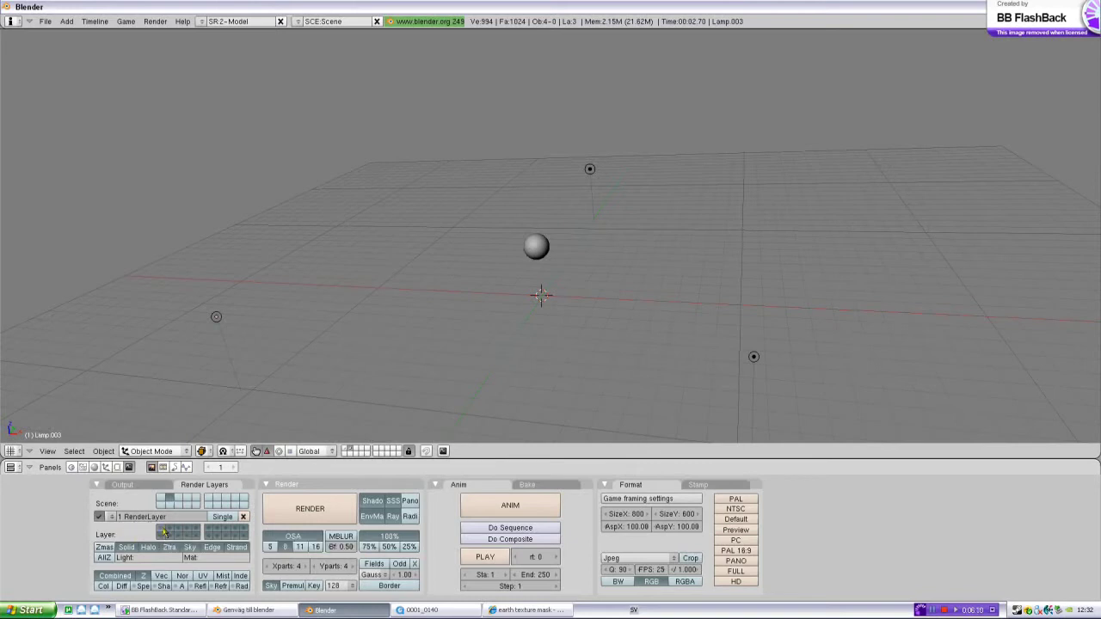
{"action": "left_click", "coordinate": [163, 532]}
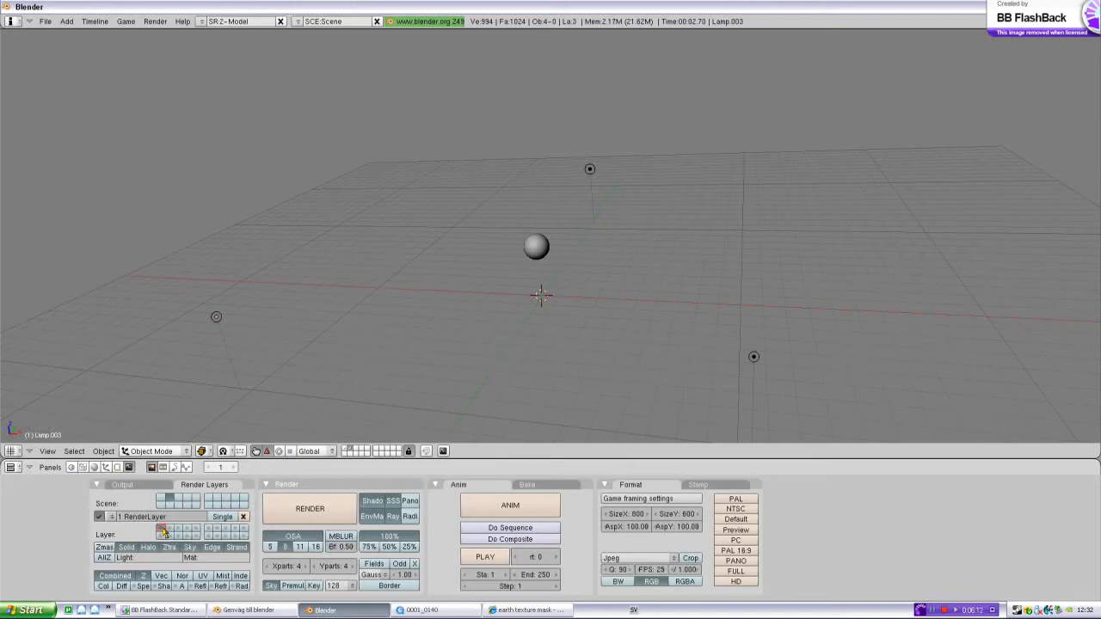
Step: Add a new render layer and rename it Earth
{"action": "left_click", "coordinate": [112, 517]}
{"action": "left_click", "coordinate": [118, 509]}
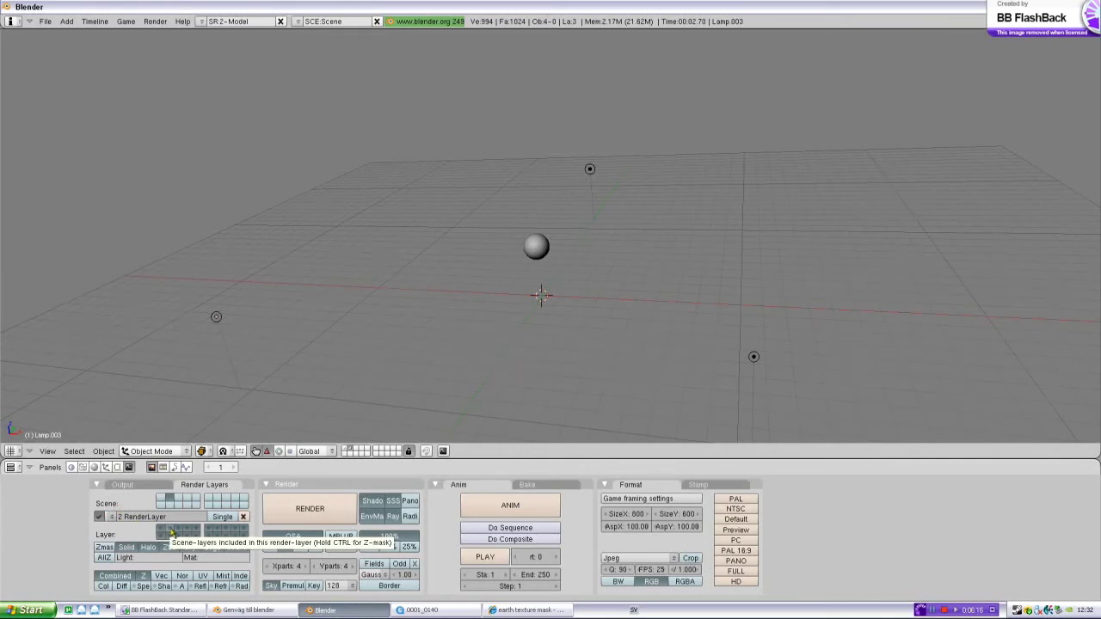
{"action": "left_click", "coordinate": [167, 517]}
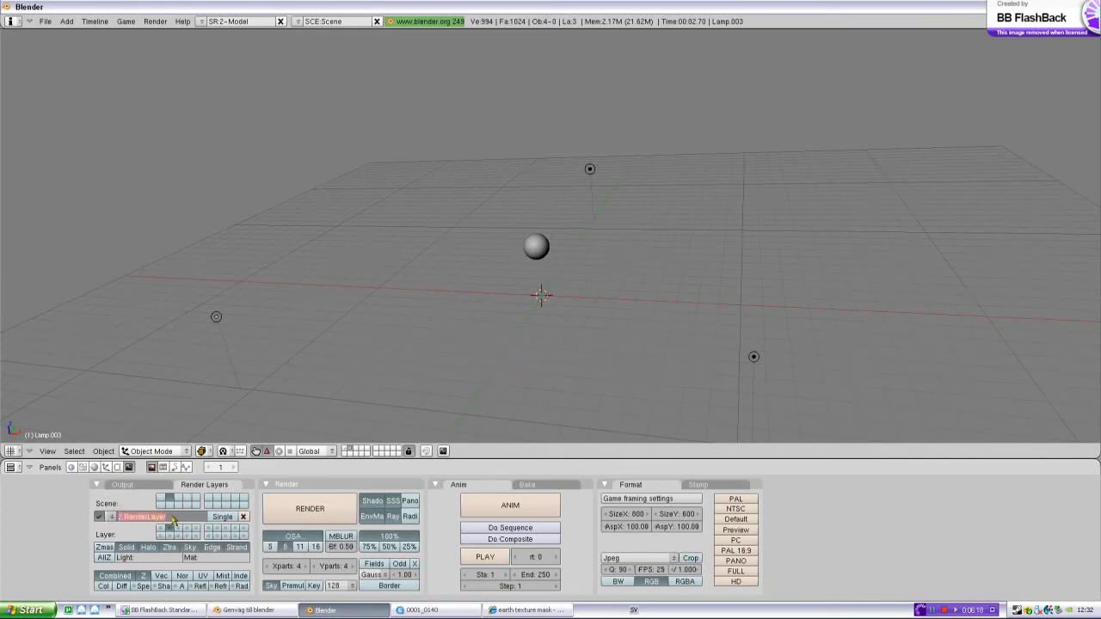
{"action": "key", "text": "BackSpace"}
{"action": "left_click", "coordinate": [131, 528]}
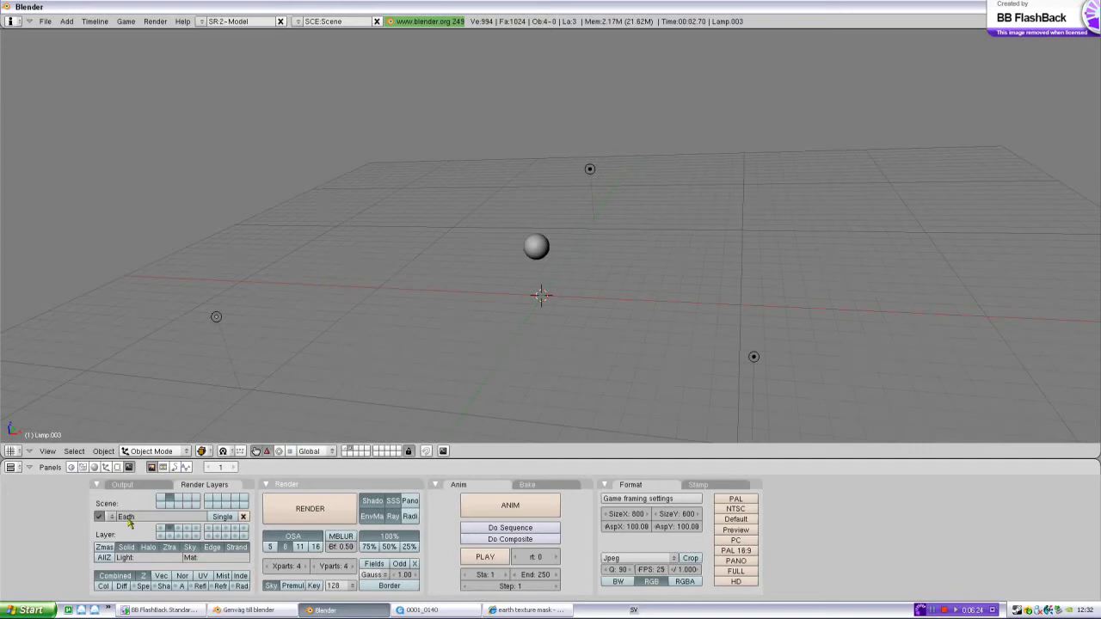
{"action": "left_click", "coordinate": [94, 468]}
{"action": "left_click", "coordinate": [11, 467]}
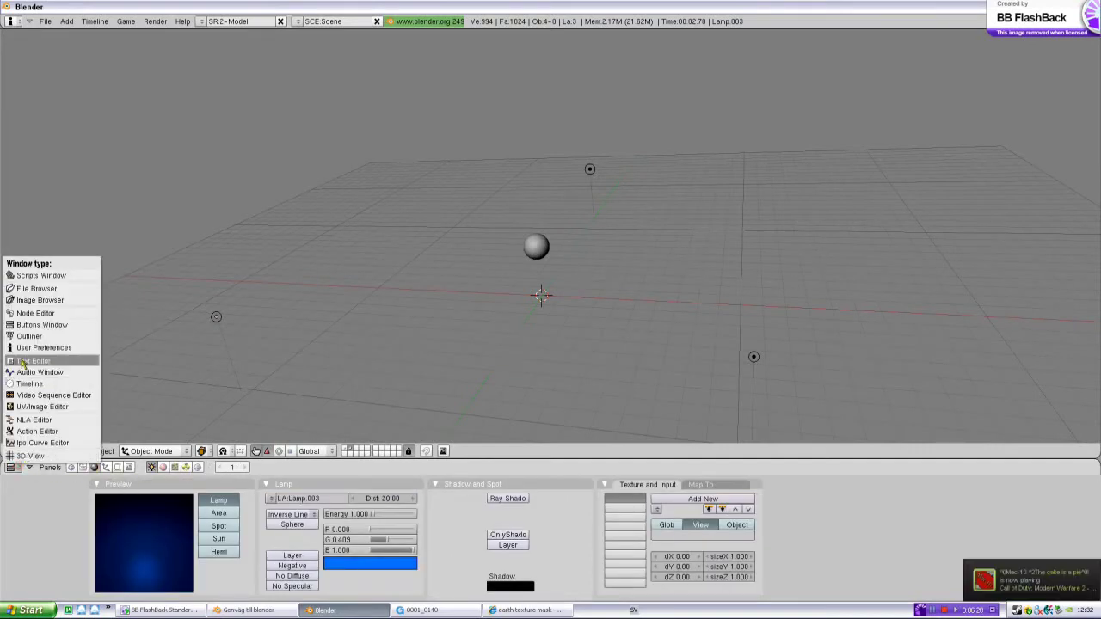
Step: Switch the lower area to the Node Editor, then back to property panels
{"action": "left_click", "coordinate": [49, 315]}
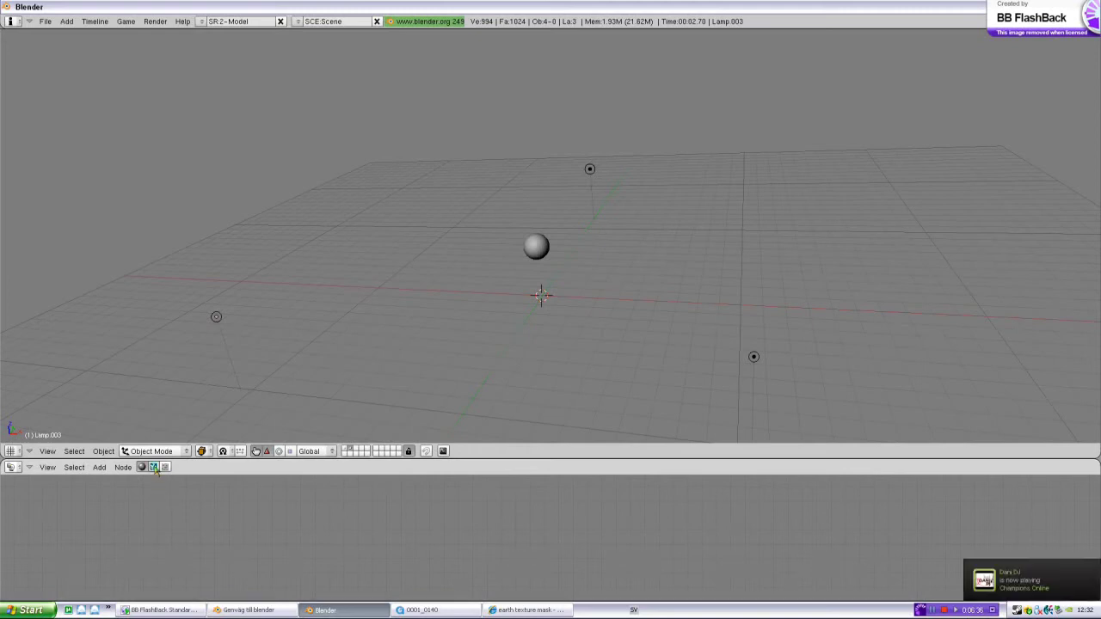
{"action": "left_click", "coordinate": [12, 467]}
{"action": "left_click", "coordinate": [41, 325]}
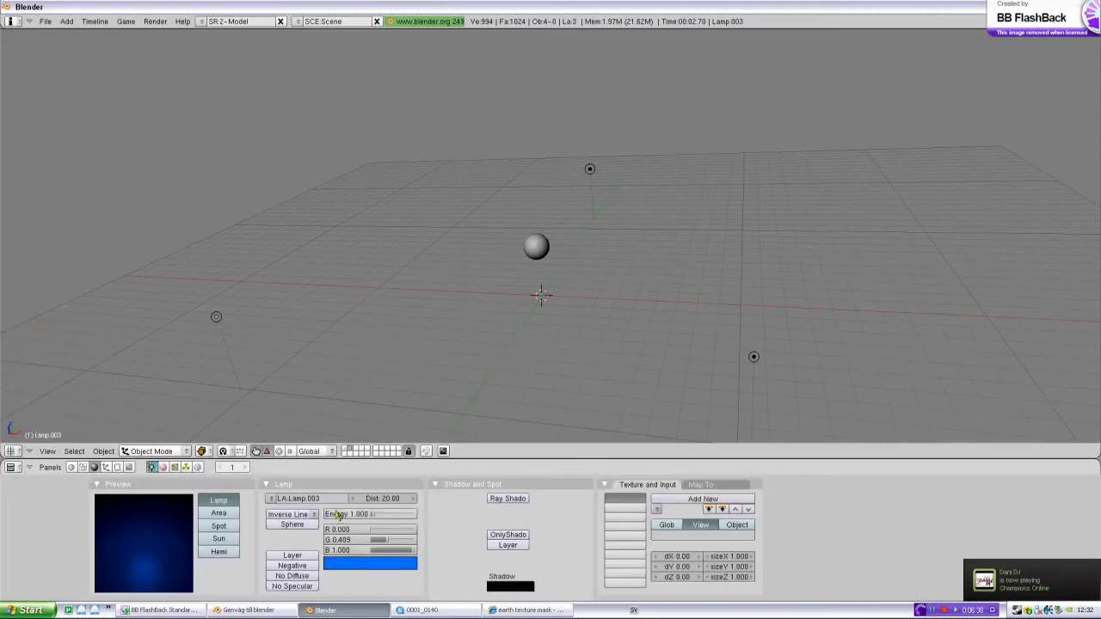
Step: Enable Do Composite in the scene render settings and make the lower area the Node Editor
{"action": "left_click", "coordinate": [129, 467]}
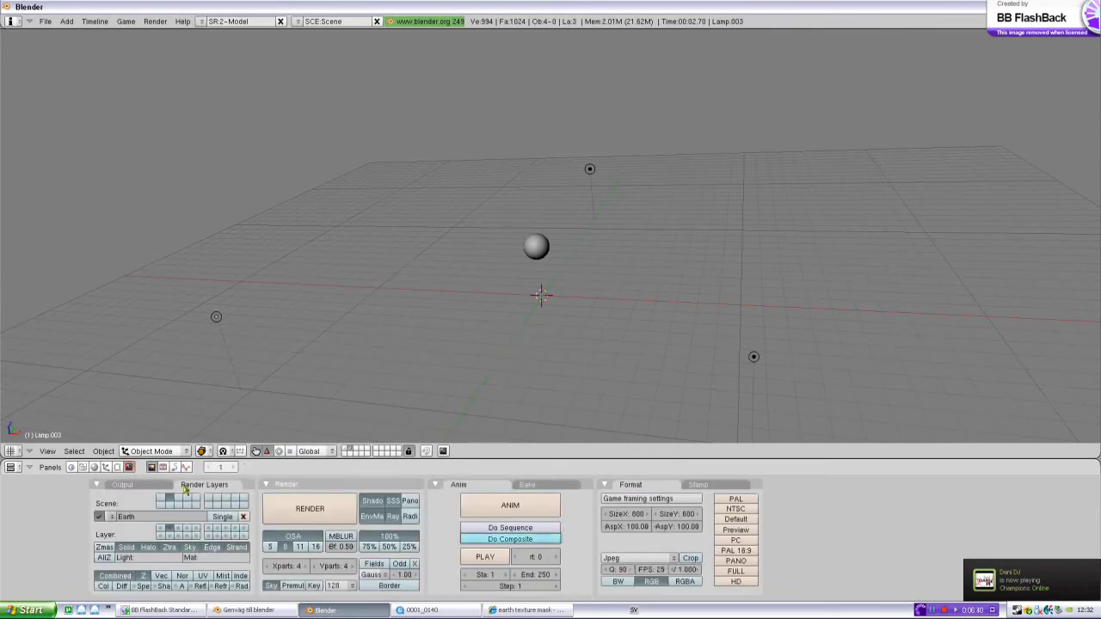
{"action": "left_click", "coordinate": [520, 540]}
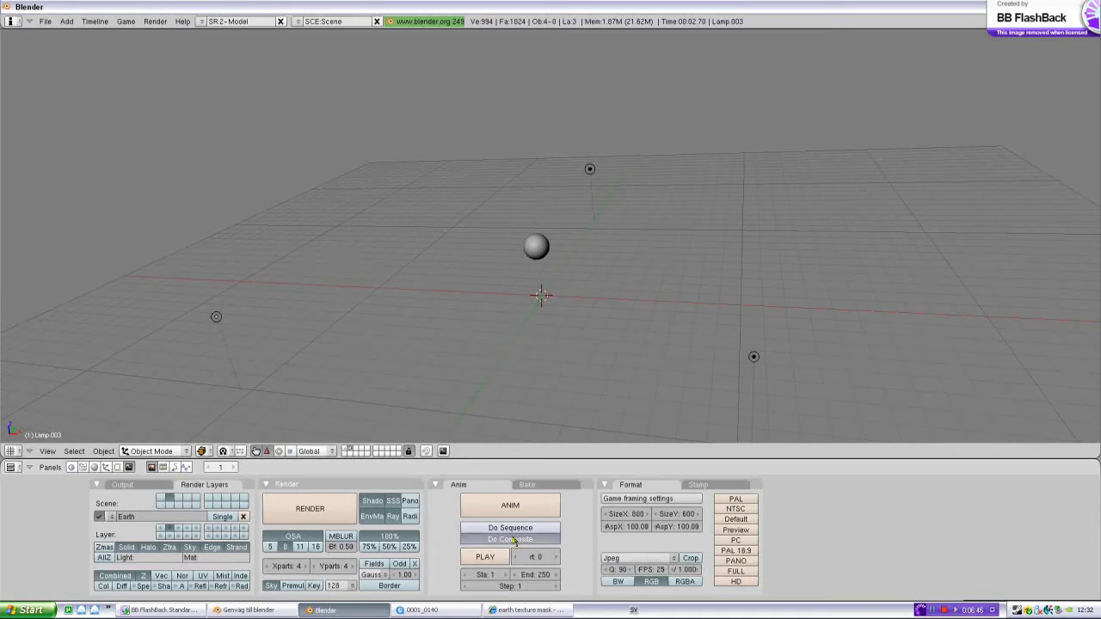
{"action": "left_click", "coordinate": [11, 467]}
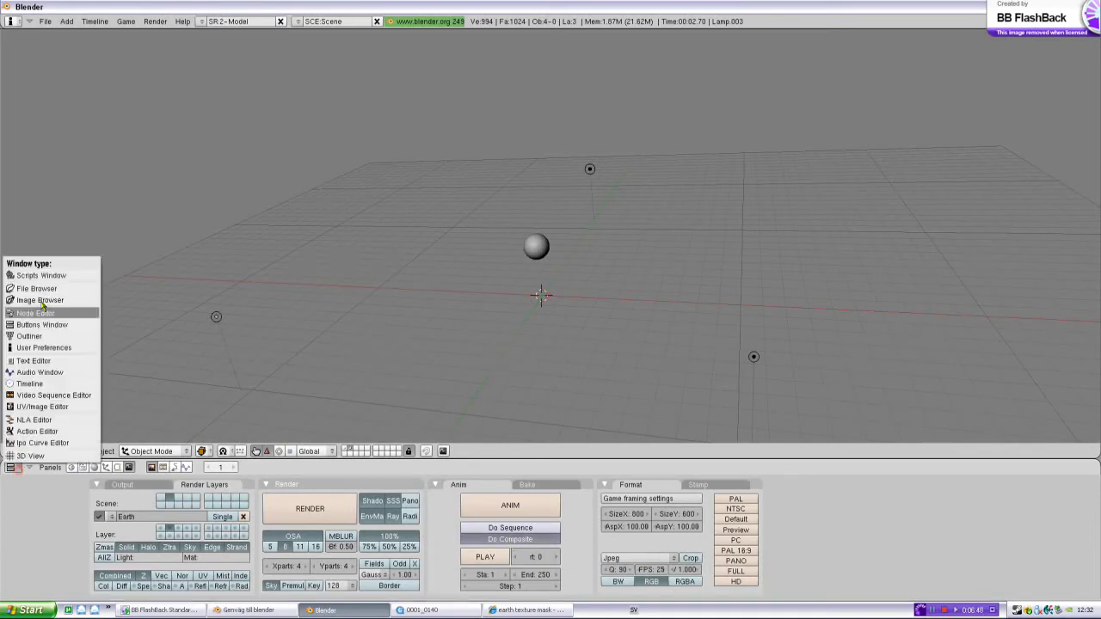
{"action": "left_click", "coordinate": [52, 313]}
Step: Enable compositing Use Nodes and spread the Render Layers and Composite nodes apart in a maximised editor
{"action": "left_click", "coordinate": [154, 467]}
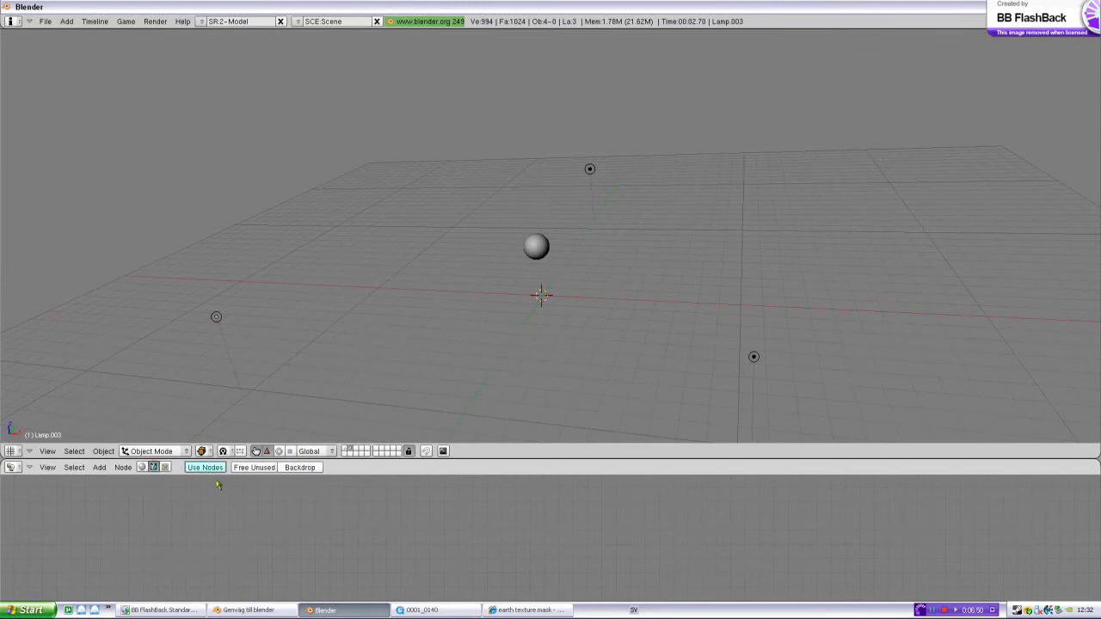
{"action": "left_click", "coordinate": [204, 467]}
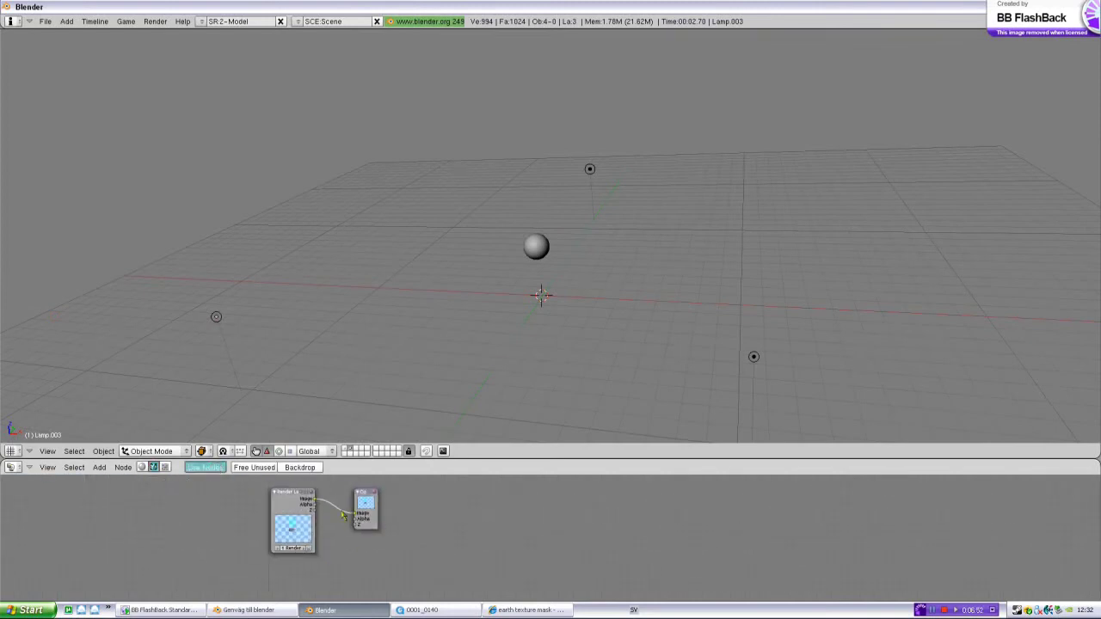
{"action": "key", "text": "ctrl+Up"}
{"action": "scroll", "coordinate": [344, 516], "scroll_direction": "up", "scroll_amount": 4}
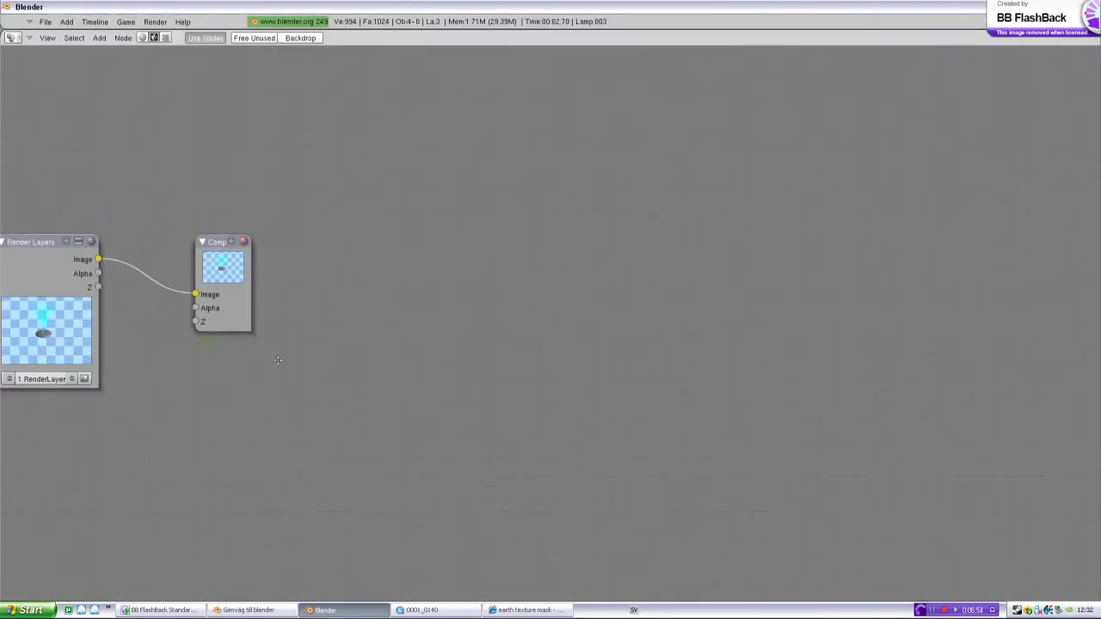
{"action": "middle_click_drag", "start_coordinate": [356, 398], "coordinate": [430, 432]}
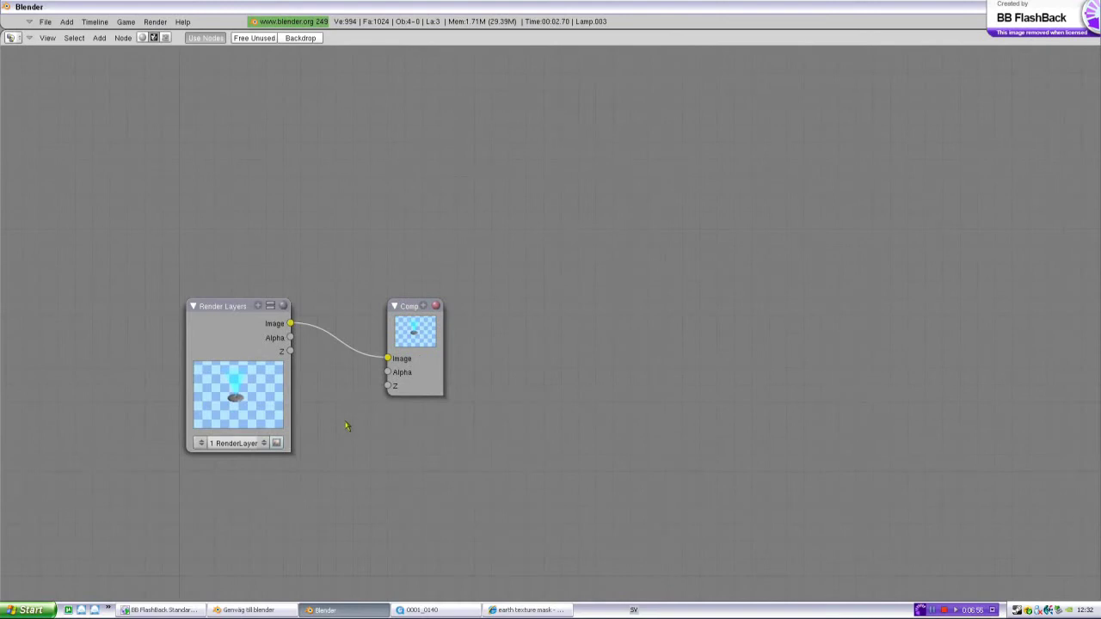
{"action": "left_click_drag", "start_coordinate": [413, 318], "coordinate": [656, 319]}
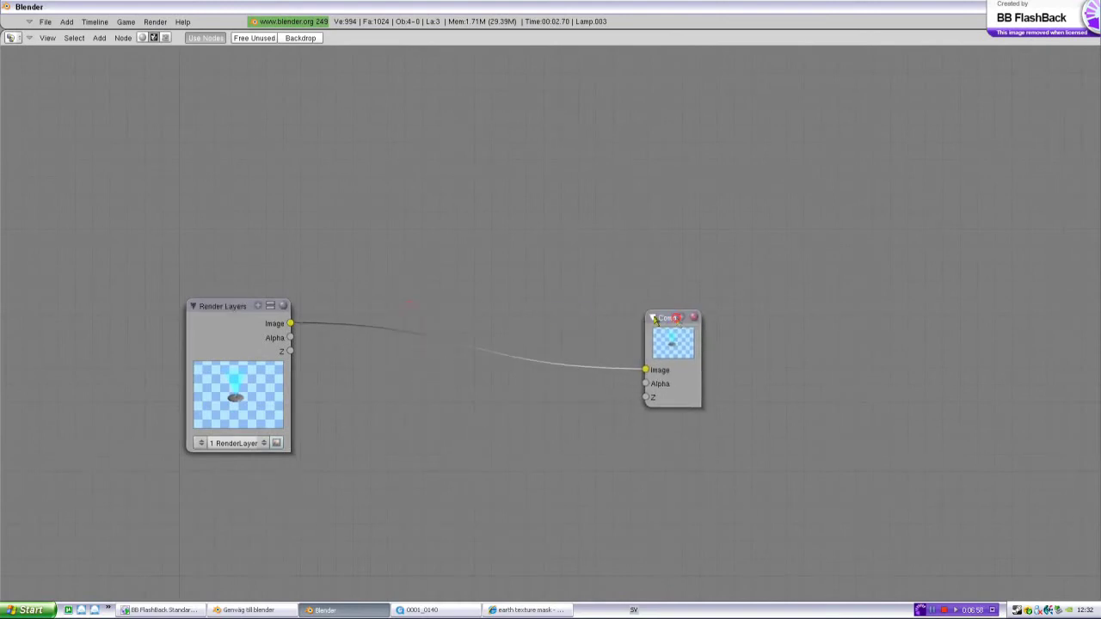
{"action": "left_click_drag", "start_coordinate": [240, 314], "coordinate": [157, 290]}
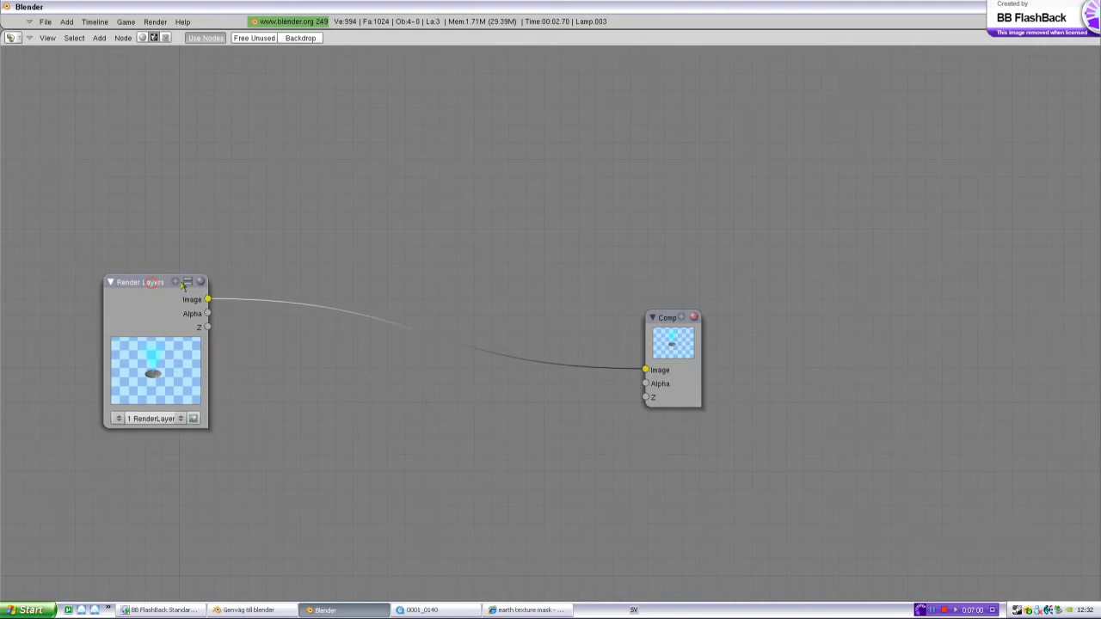
Step: Insert a Filter node set to Kirsch between Render Layers and Composite
{"action": "key", "text": "space"}
{"action": "mouse_move", "coordinate": [378, 341]}
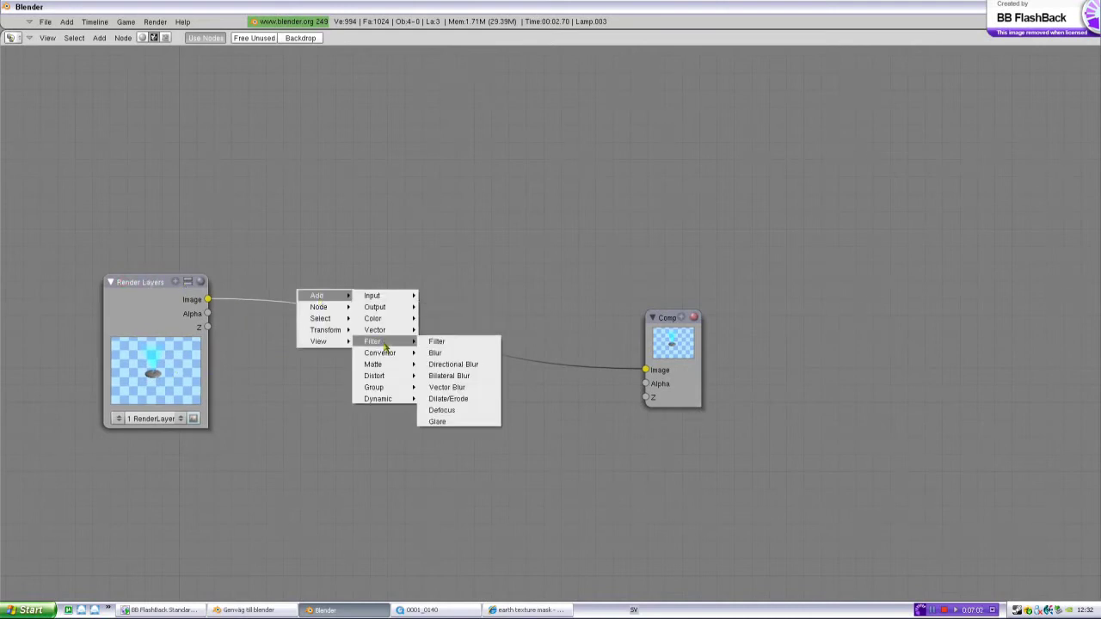
{"action": "left_click", "coordinate": [462, 341]}
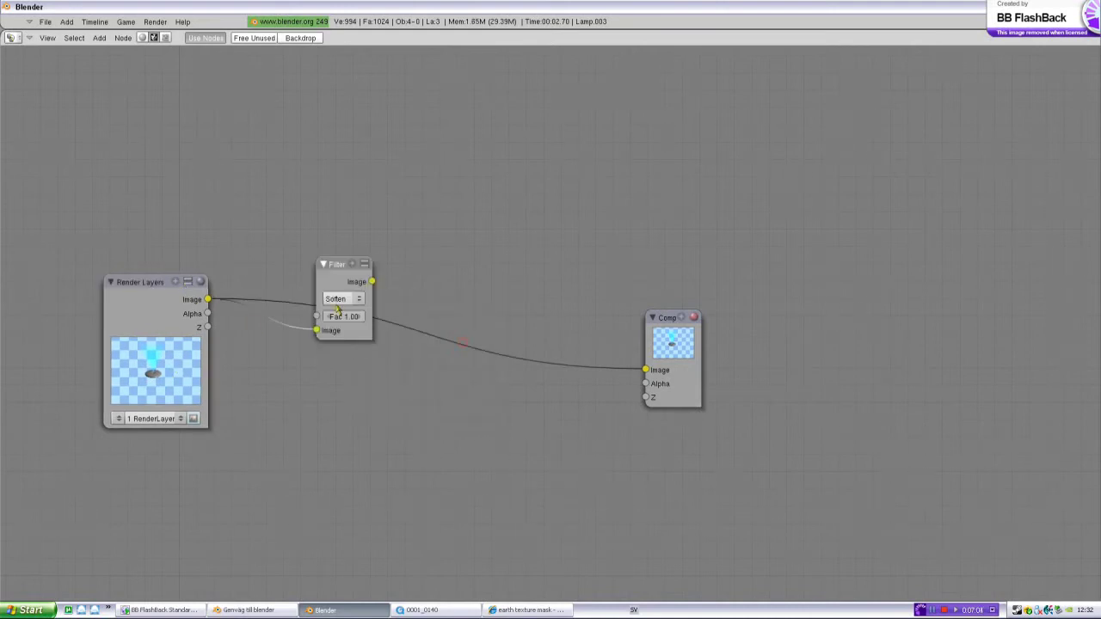
{"action": "left_click", "coordinate": [343, 299]}
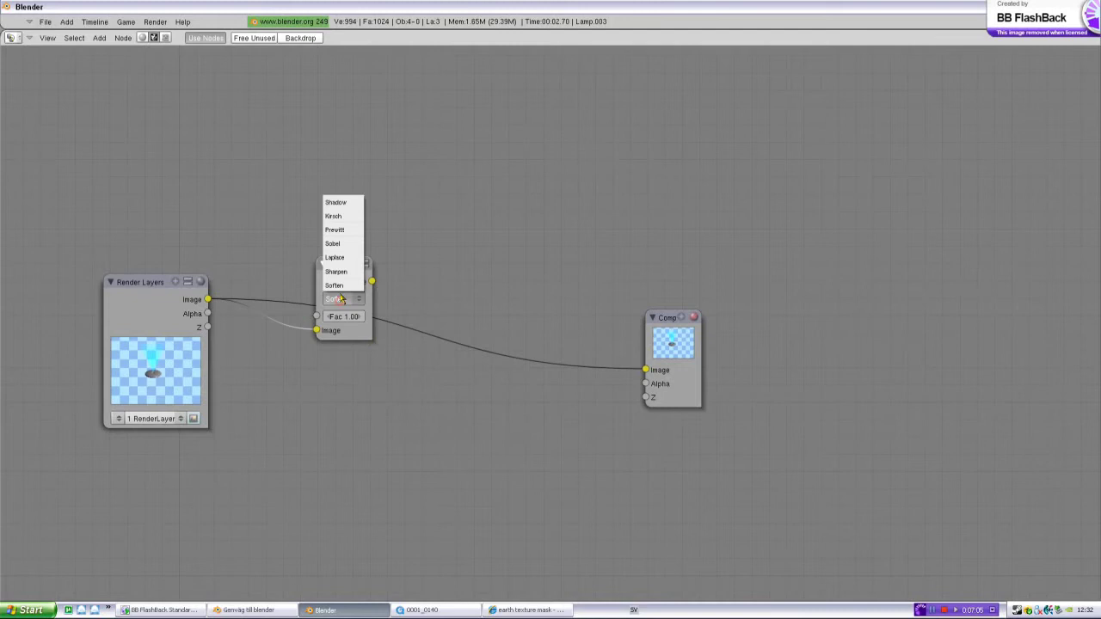
{"action": "left_click", "coordinate": [342, 220]}
{"action": "left_click_drag", "start_coordinate": [337, 265], "coordinate": [257, 257]}
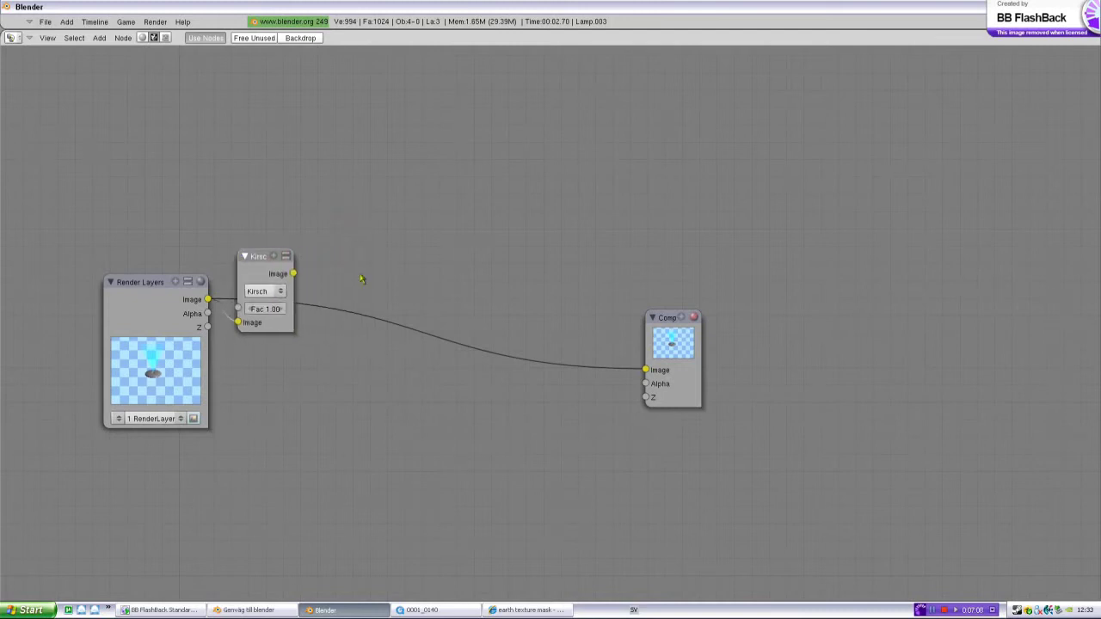
Step: Add a Glare node set to Streaks after Kirsch and link it to Composite
{"action": "key", "text": "space"}
{"action": "mouse_move", "coordinate": [481, 322]}
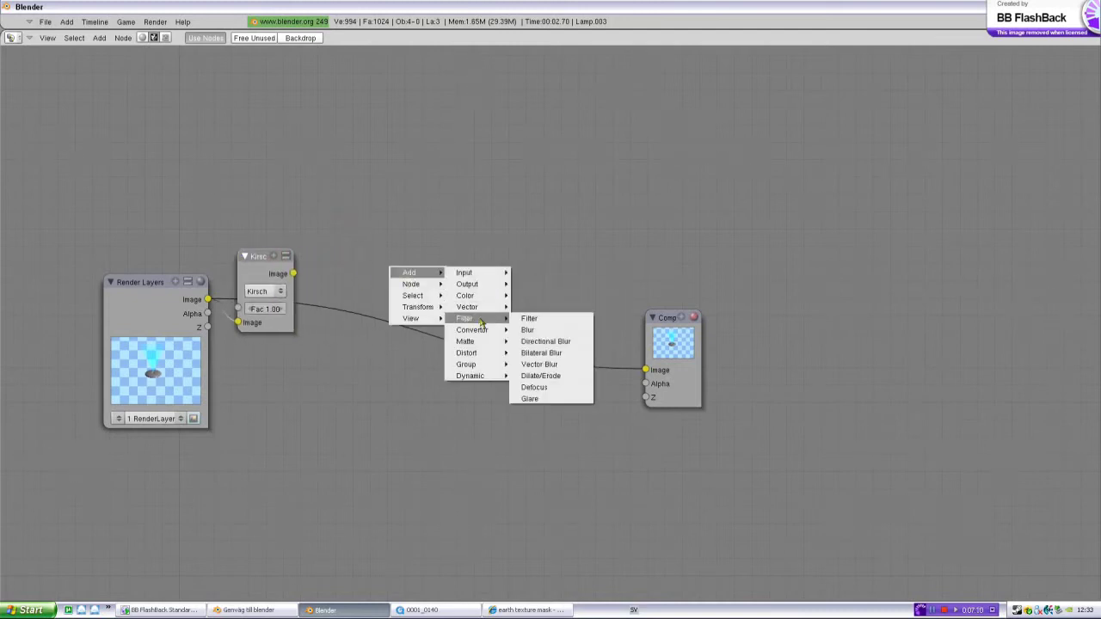
{"action": "left_click", "coordinate": [562, 399]}
{"action": "left_click", "coordinate": [443, 277]}
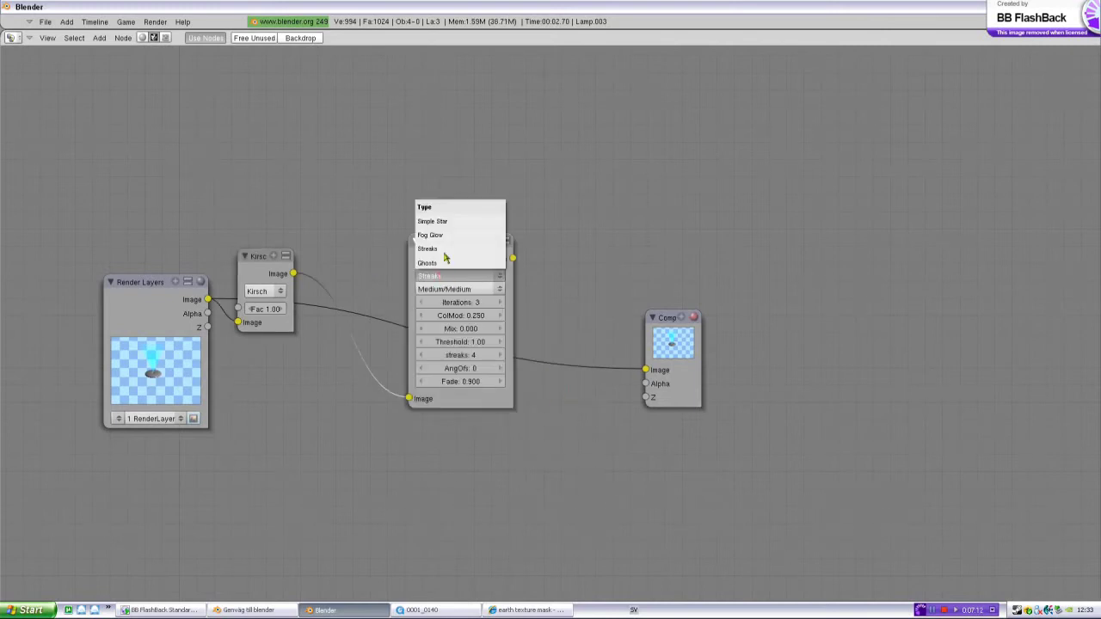
{"action": "left_click", "coordinate": [438, 249]}
{"action": "left_click_drag", "start_coordinate": [513, 258], "coordinate": [646, 369]}
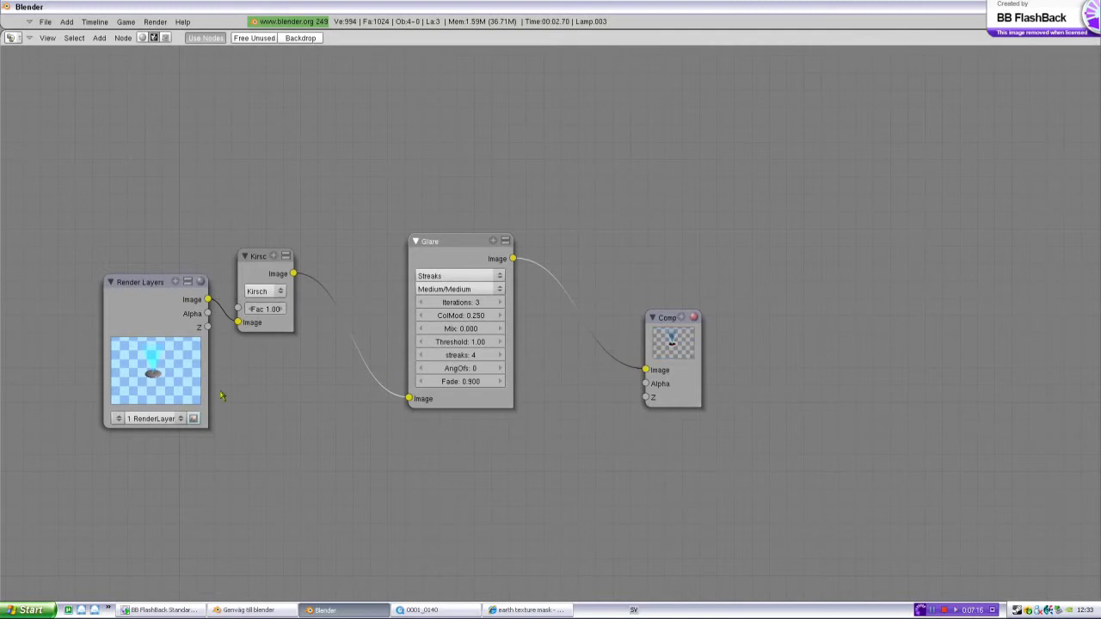
Step: Switch the Render Layers node's layer to Earth and shift it left
{"action": "left_click", "coordinate": [152, 420]}
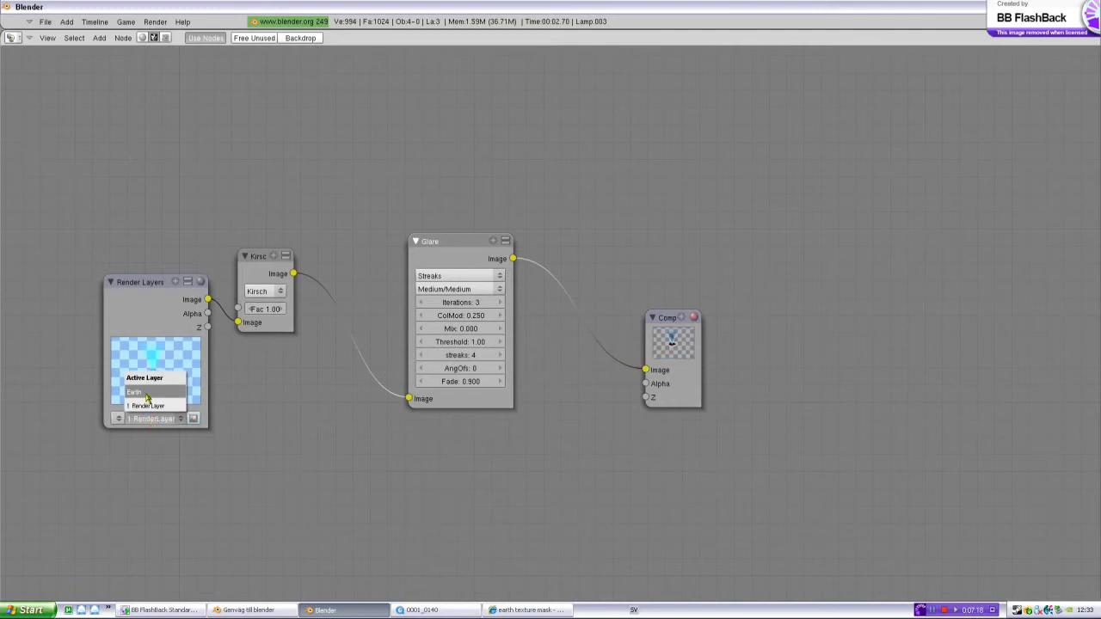
{"action": "left_click", "coordinate": [147, 394]}
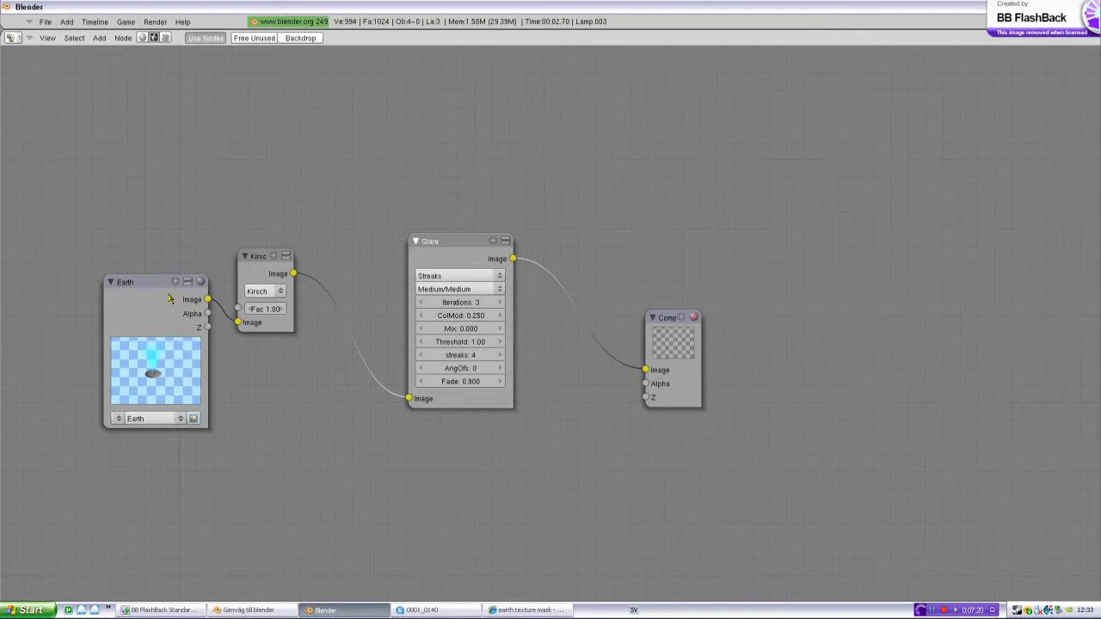
{"action": "left_click_drag", "start_coordinate": [169, 299], "coordinate": [132, 287]}
Step: Duplicate the Earth render layer node and set the copy to 1 RenderLayer
{"action": "scroll", "coordinate": [327, 344], "scroll_direction": "down", "scroll_amount": 4}
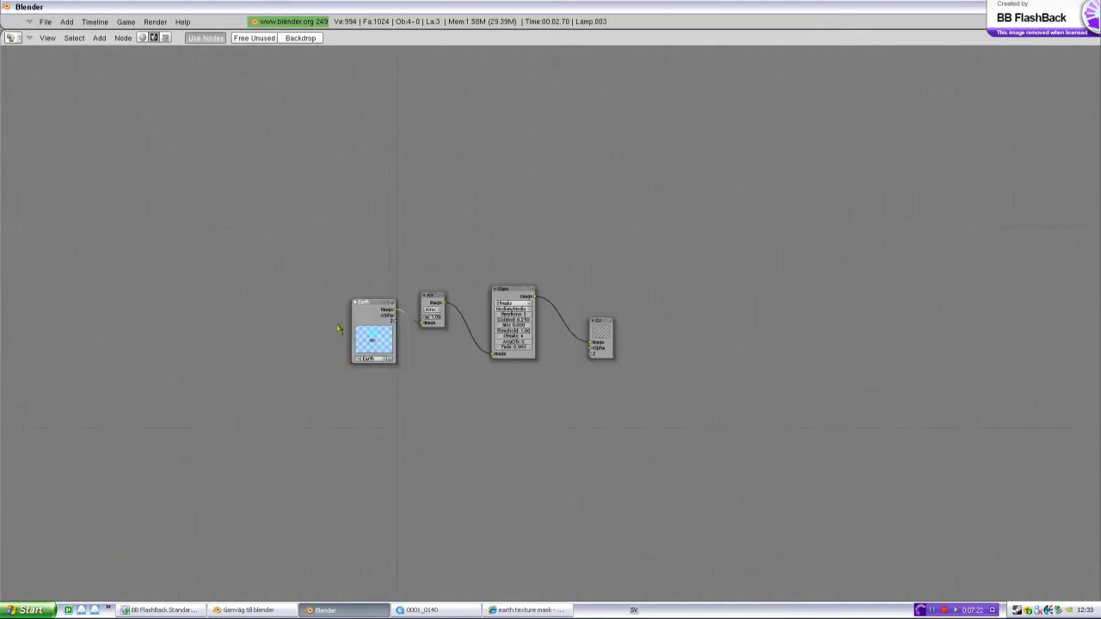
{"action": "key", "text": "shift+d"}
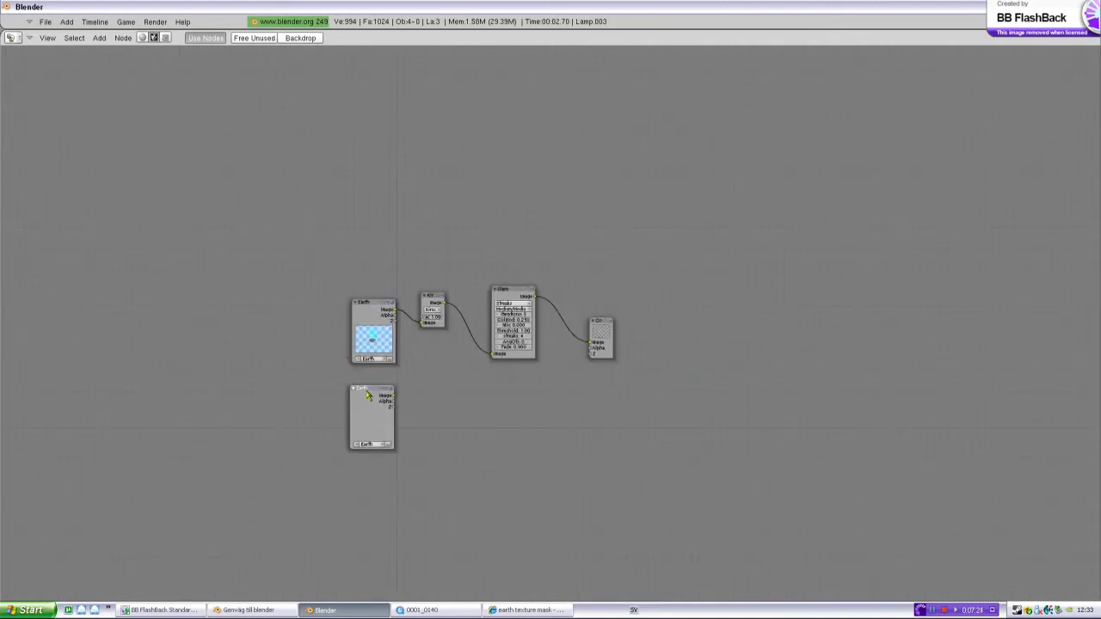
{"action": "left_click", "coordinate": [380, 404]}
{"action": "scroll", "coordinate": [378, 407], "scroll_direction": "up", "scroll_amount": 3}
{"action": "scroll", "coordinate": [379, 407], "scroll_direction": "up", "scroll_amount": 2}
{"action": "left_click", "coordinate": [204, 525]}
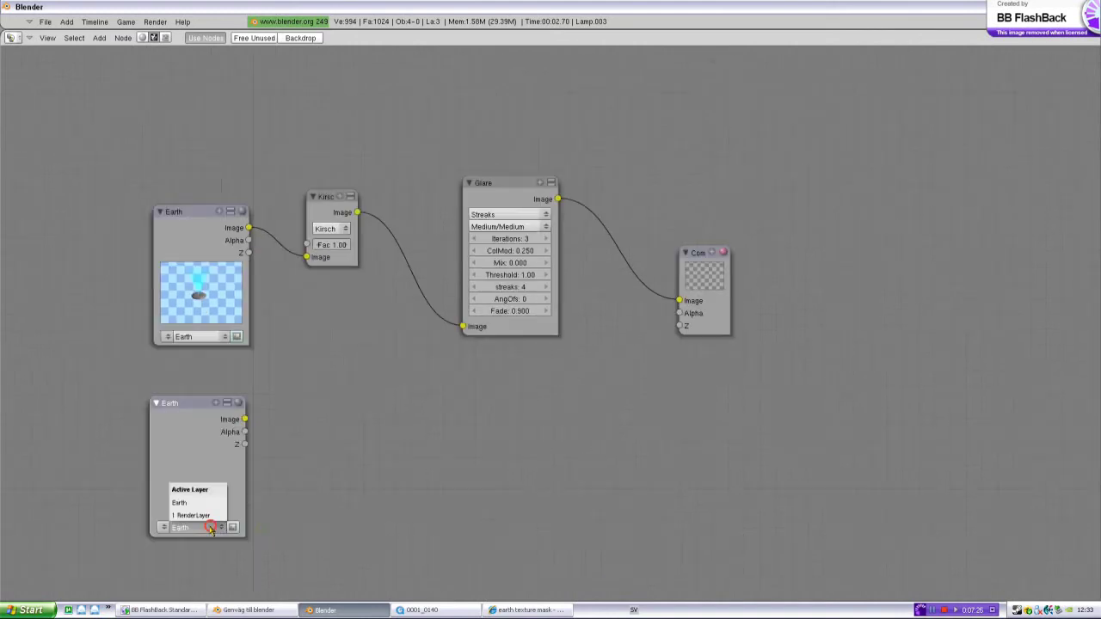
{"action": "left_click", "coordinate": [204, 516]}
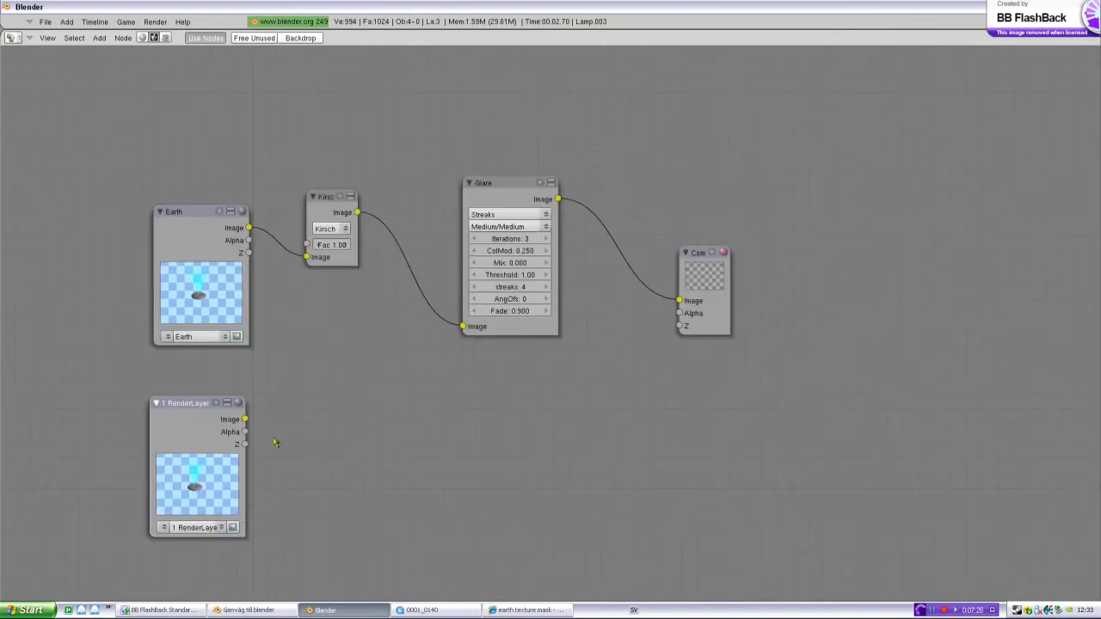
Step: Add a Mix node fed by Glare and route its output into Composite
{"action": "key", "text": "space"}
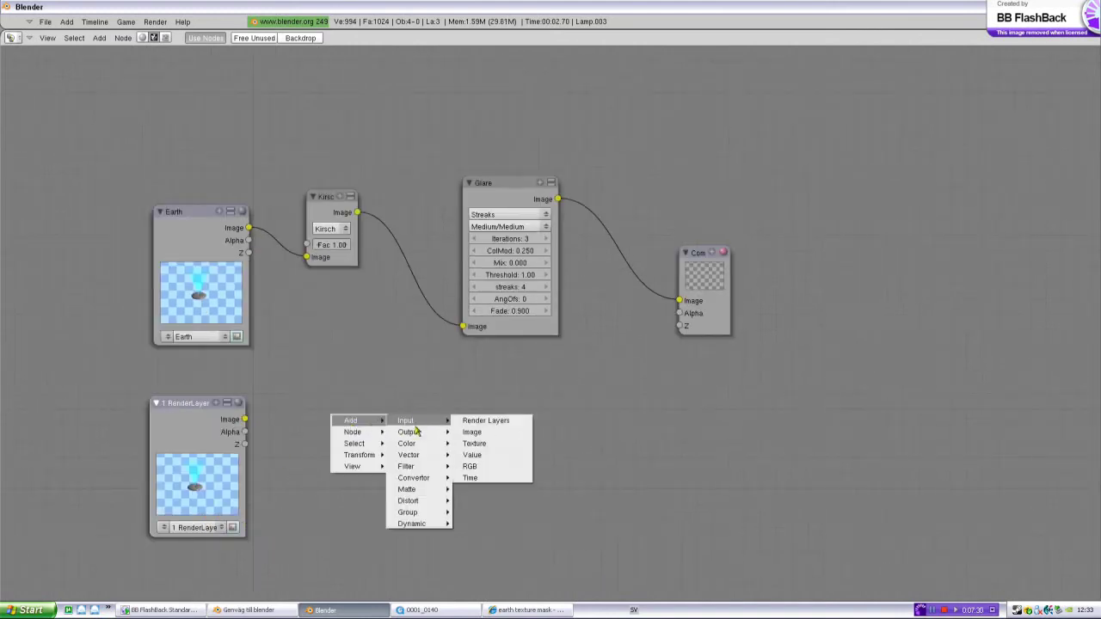
{"action": "mouse_move", "coordinate": [419, 425]}
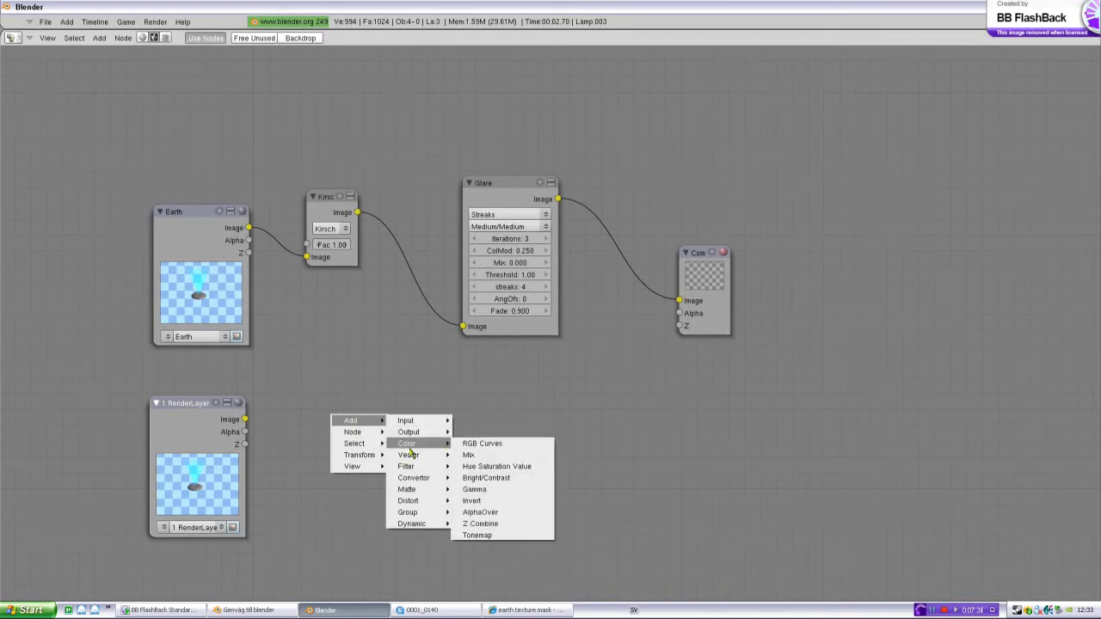
{"action": "left_click", "coordinate": [475, 455]}
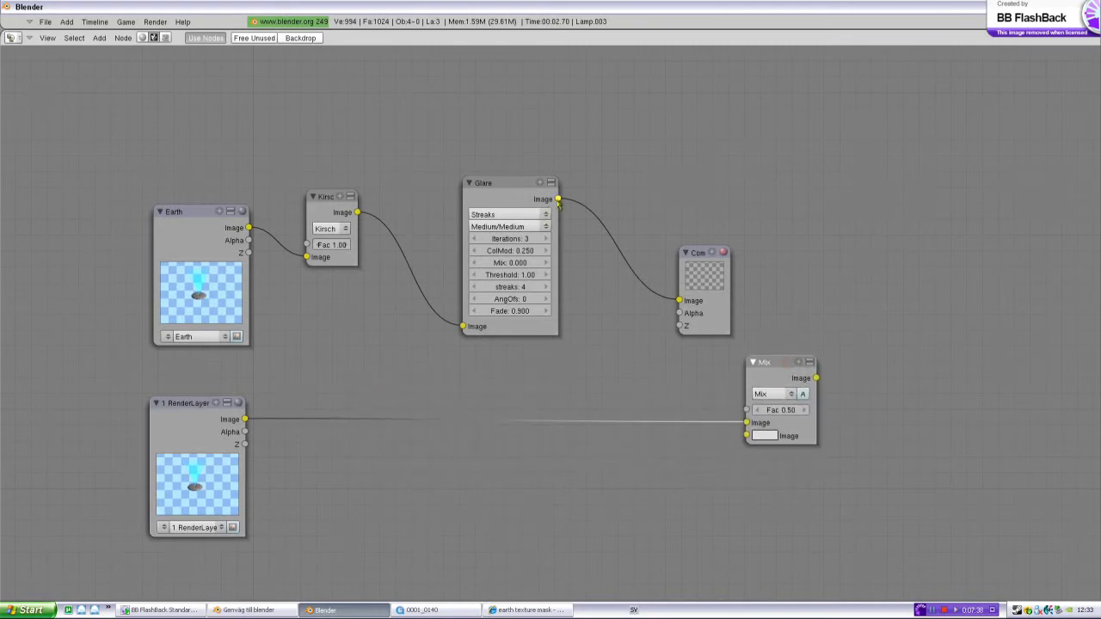
{"action": "left_click_drag", "start_coordinate": [558, 200], "coordinate": [747, 435]}
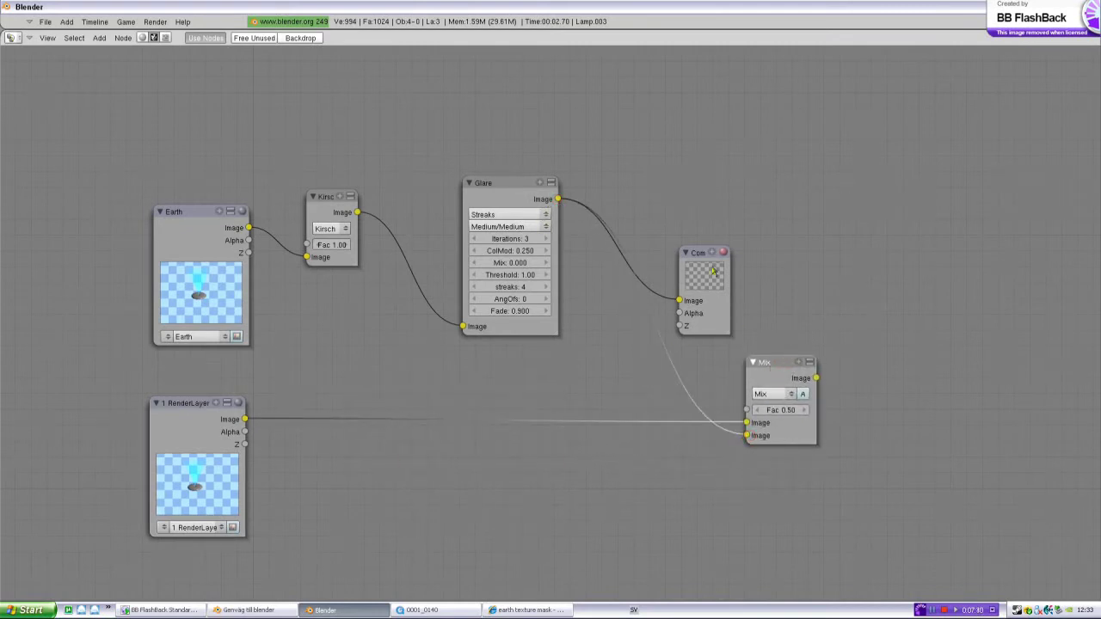
{"action": "left_click_drag", "start_coordinate": [712, 272], "coordinate": [955, 234]}
{"action": "left_click_drag", "start_coordinate": [817, 379], "coordinate": [922, 263]}
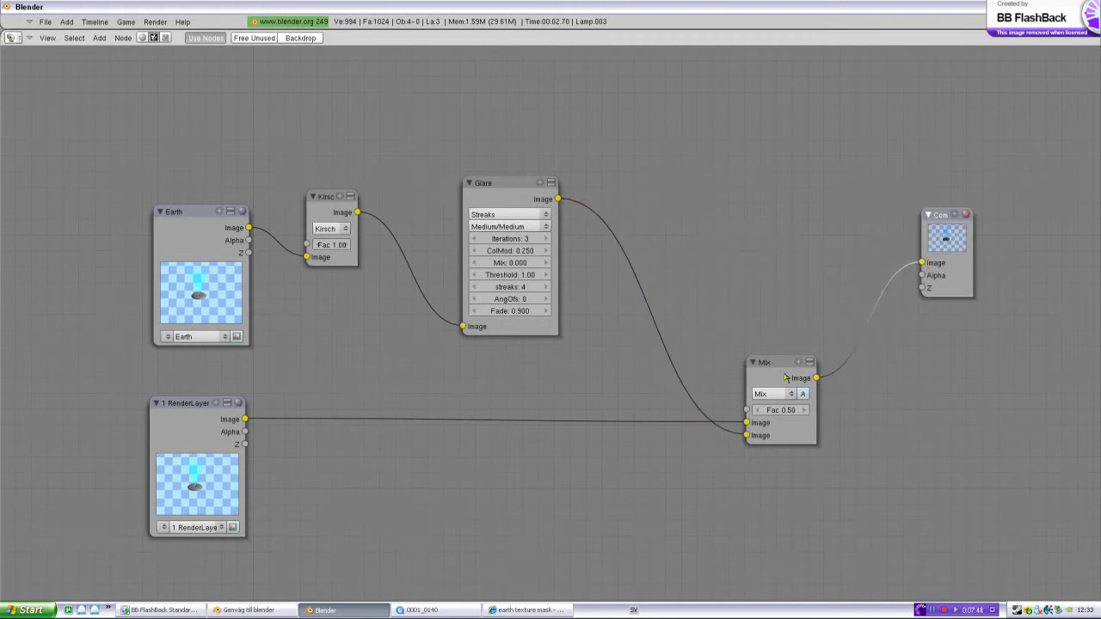
{"action": "left_click_drag", "start_coordinate": [786, 376], "coordinate": [730, 296]}
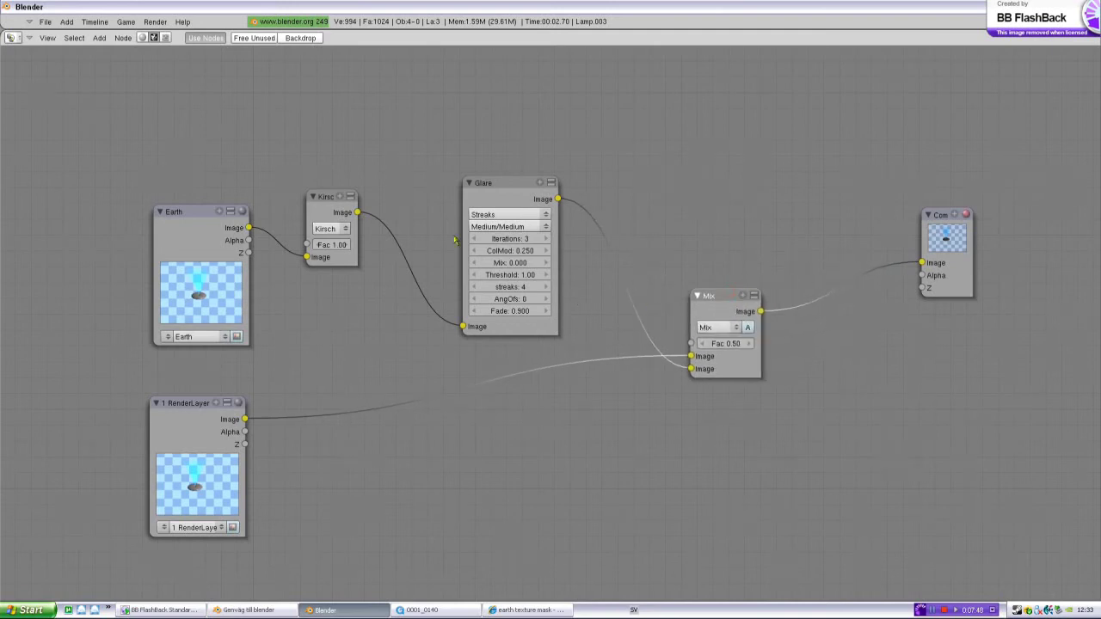
{"action": "key", "text": "ctrl+Down"}
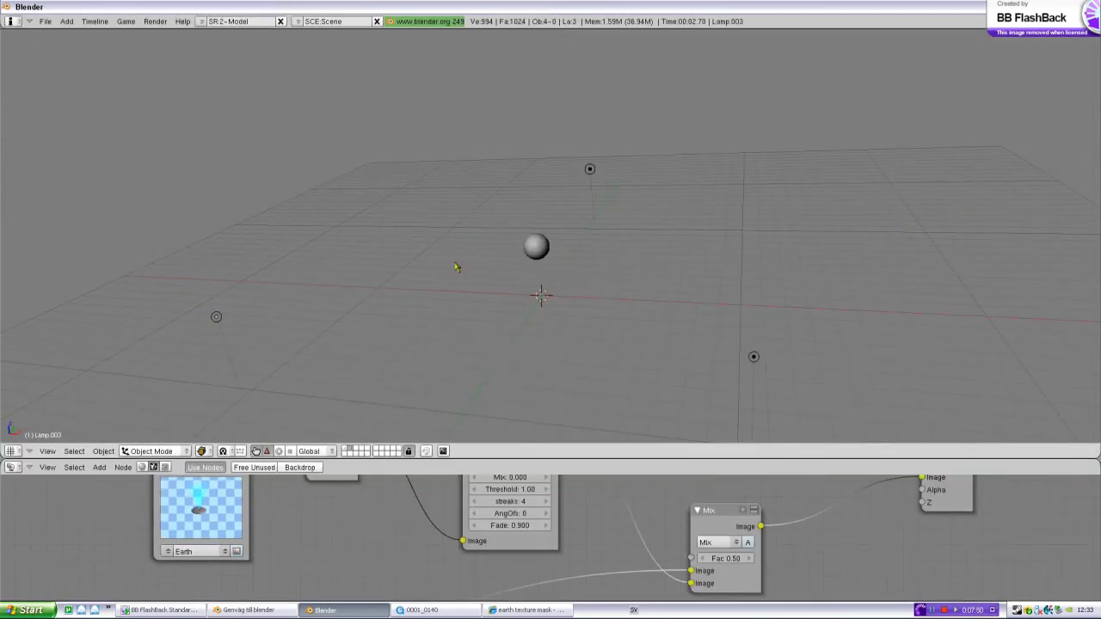
Step: Render the current frame with F12 to see the glowing blue Earth hologram
{"action": "key", "text": "F12"}
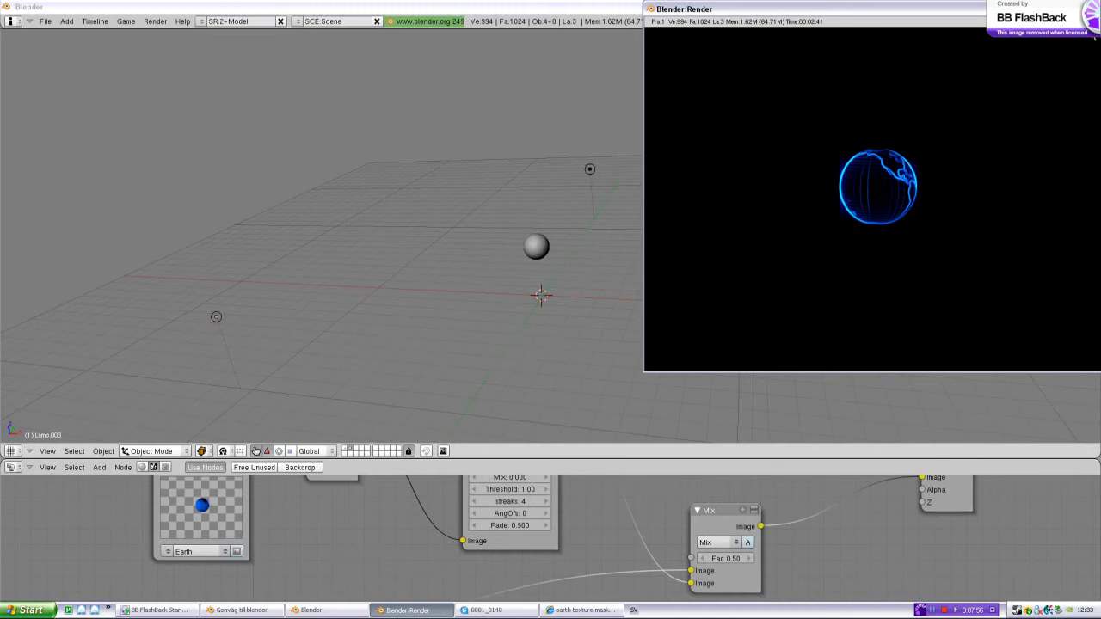
Step: Show the spotlight-and-camera layer and re-render the frame with the blue light beam
{"action": "key", "text": "Escape"}
{"action": "left_click", "coordinate": [345, 450], "text": "shift"}
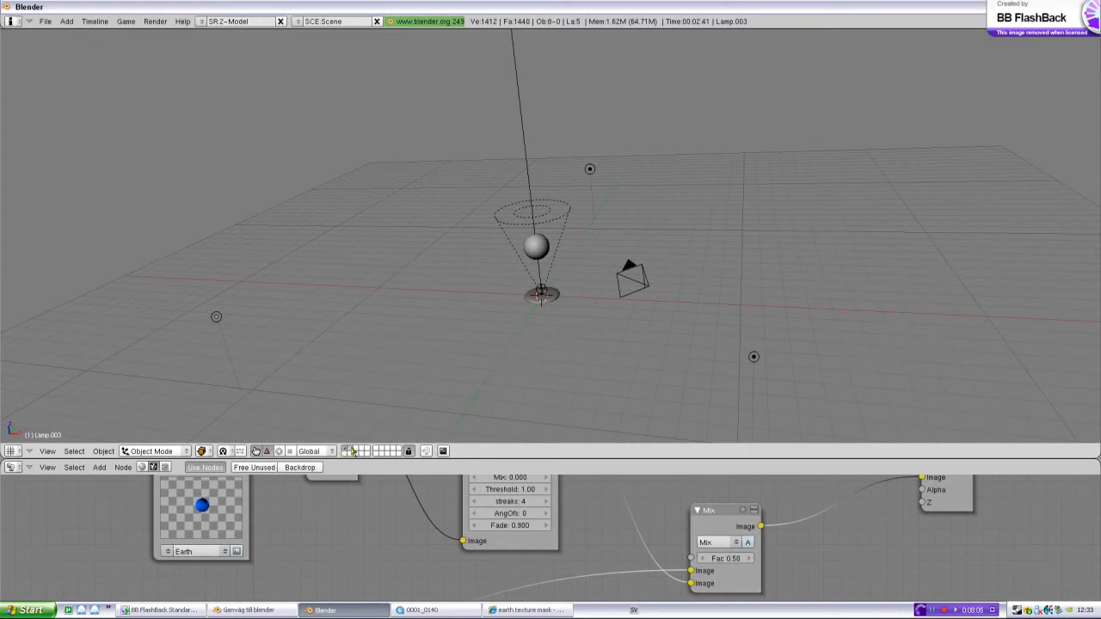
{"action": "key", "text": "F12"}
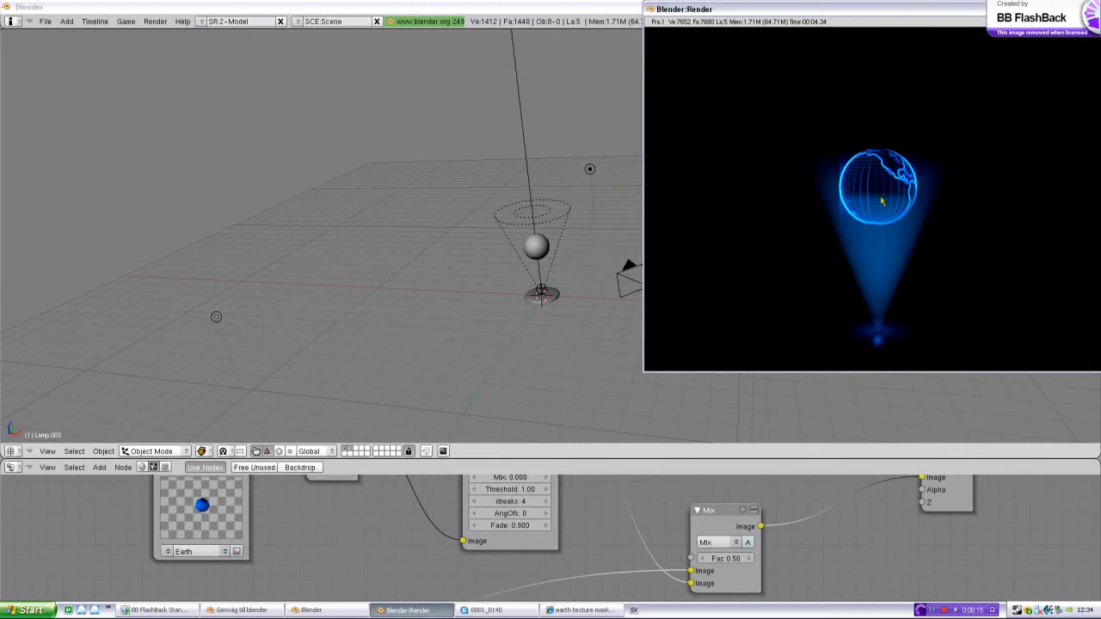
Step: Close the render and frame all nodes in the node editor
{"action": "key", "text": "Escape"}
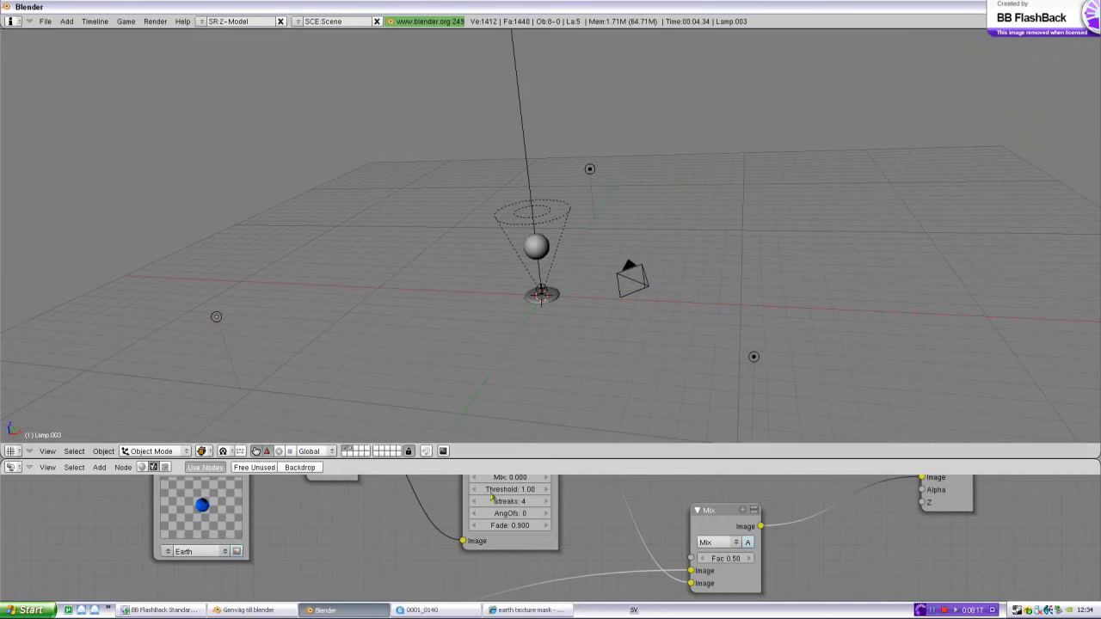
{"action": "scroll", "coordinate": [471, 528], "scroll_direction": "down", "scroll_amount": 3}
{"action": "middle_click_drag", "start_coordinate": [471, 528], "coordinate": [412, 526]}
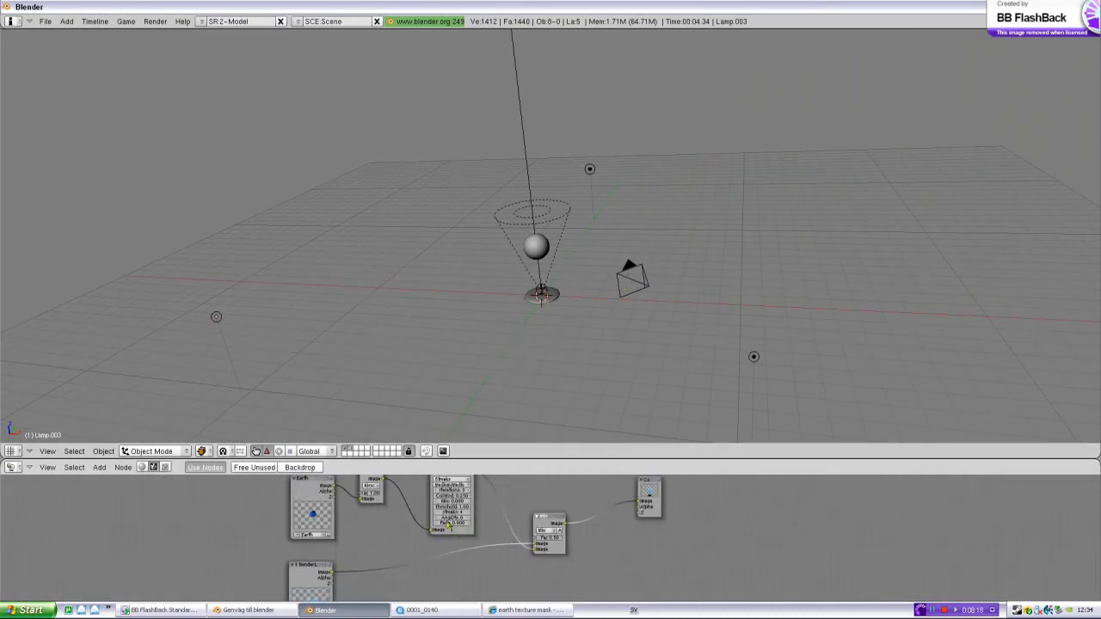
Step: Maximize the node editor to fill the screen with Ctrl+Up
{"action": "key", "text": "ctrl+Up"}
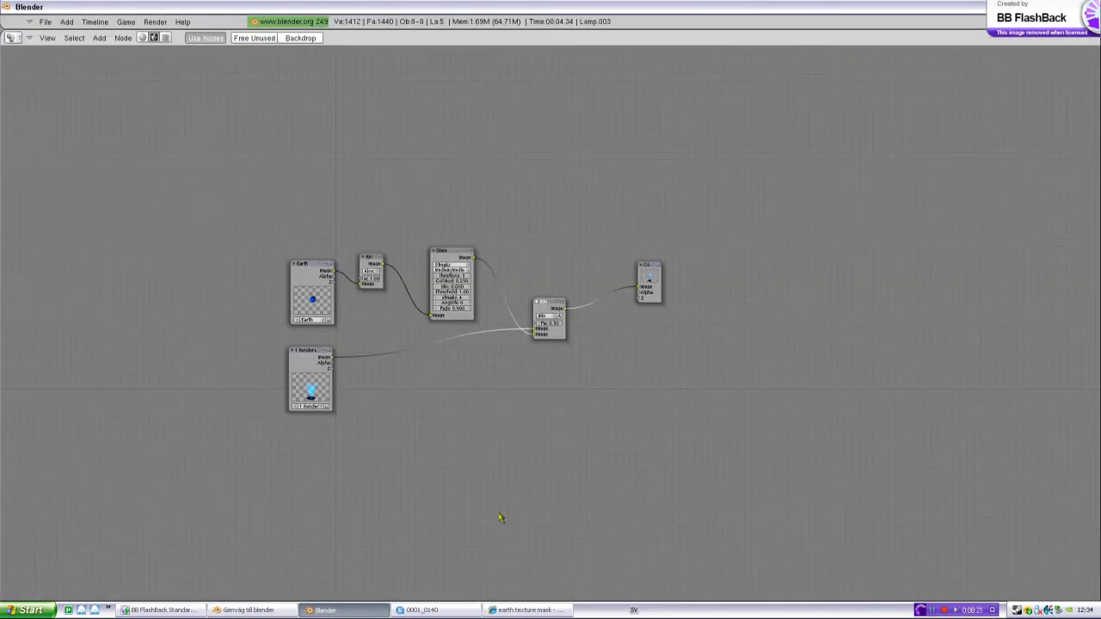
{"action": "scroll", "coordinate": [500, 355], "scroll_direction": "up", "scroll_amount": 4}
{"action": "scroll", "coordinate": [499, 401], "scroll_direction": "down", "scroll_amount": 4}
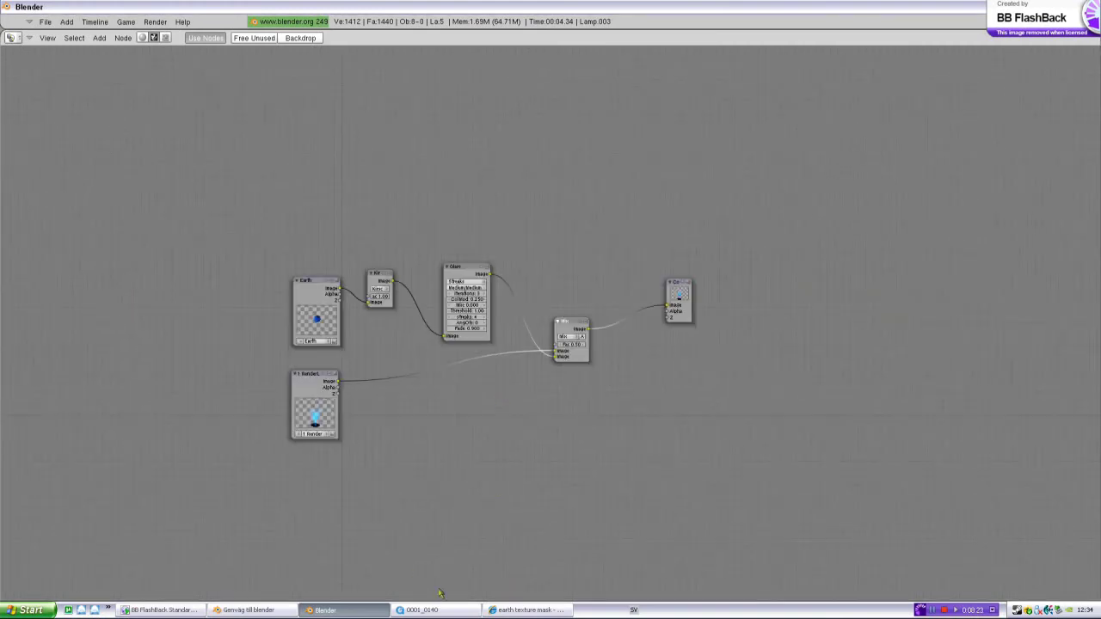
Step: Scrub through the rendered clip 0001_0140 in QuickTime Player, then return to Blender
{"action": "left_click", "coordinate": [442, 610]}
{"action": "left_click", "coordinate": [378, 429]}
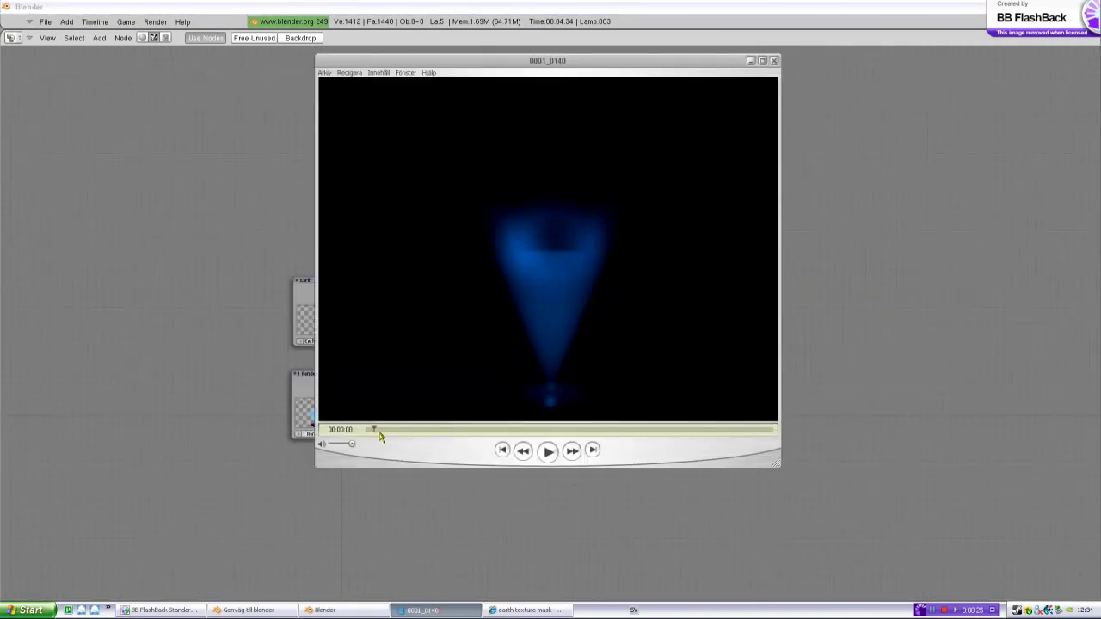
{"action": "left_click_drag", "start_coordinate": [400, 436], "coordinate": [346, 453]}
{"action": "left_click", "coordinate": [442, 31]}
Step: Rearrange the Mix and Glare nodes and add a Blur filter node after Glare
{"action": "scroll", "coordinate": [499, 393], "scroll_direction": "up", "scroll_amount": 5}
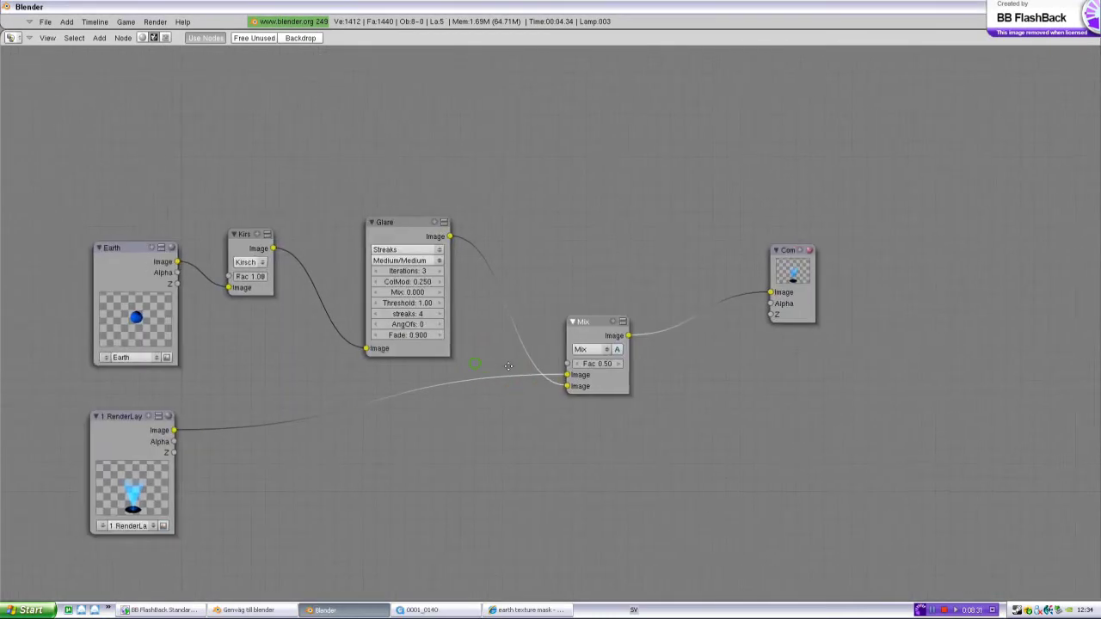
{"action": "left_click_drag", "start_coordinate": [644, 338], "coordinate": [850, 410]}
{"action": "left_click_drag", "start_coordinate": [421, 230], "coordinate": [368, 209]}
{"action": "key", "text": "space"}
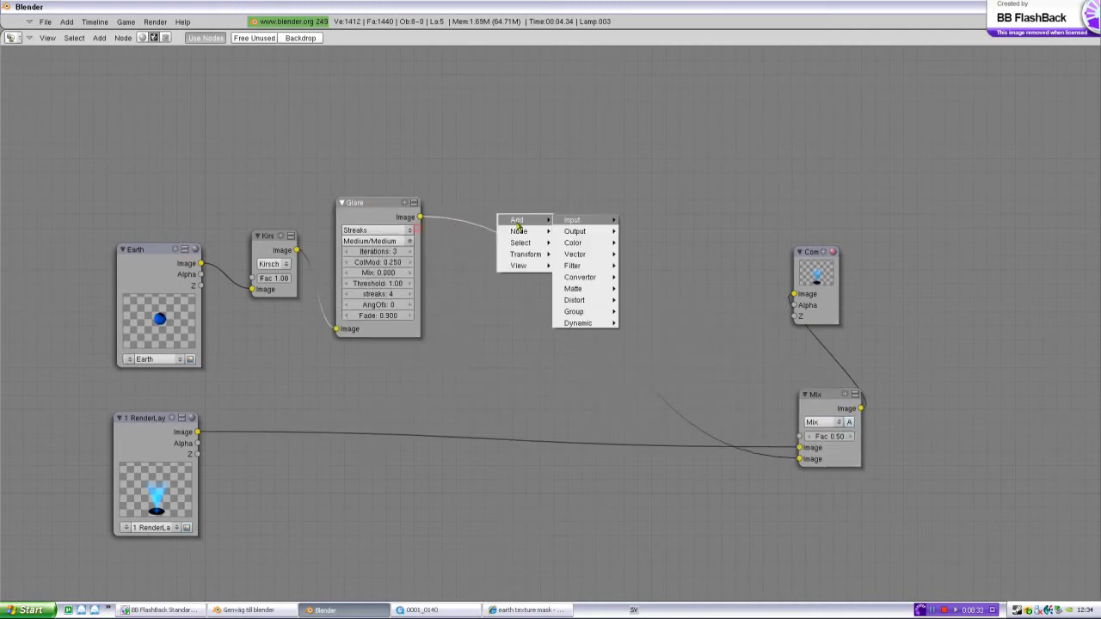
{"action": "mouse_move", "coordinate": [608, 224]}
{"action": "mouse_move", "coordinate": [589, 249]}
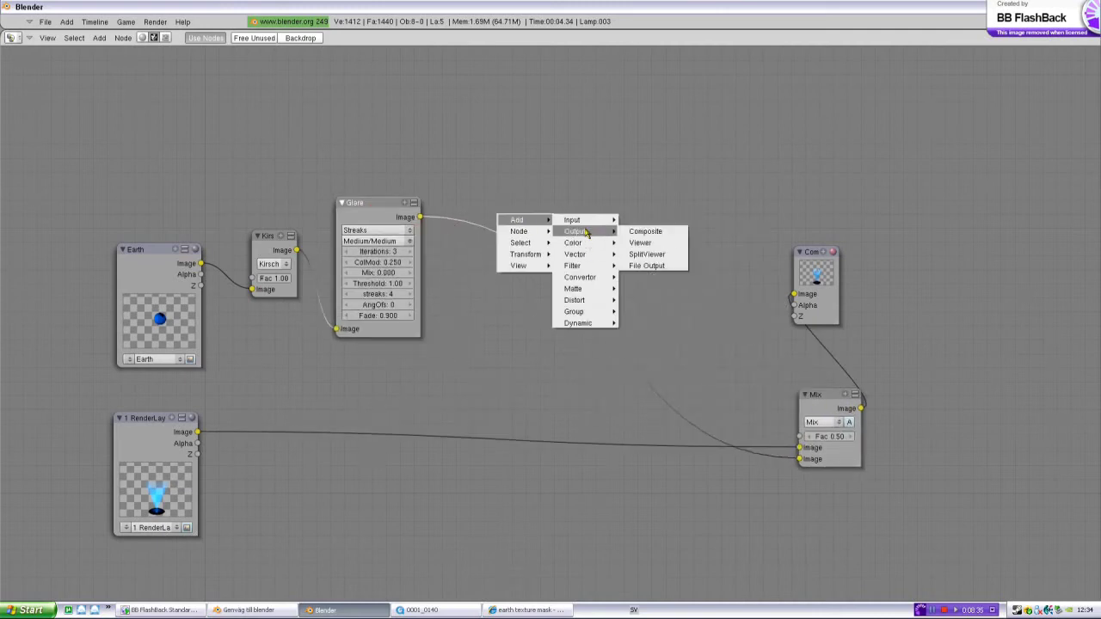
{"action": "mouse_move", "coordinate": [572, 265]}
{"action": "left_click", "coordinate": [638, 276]}
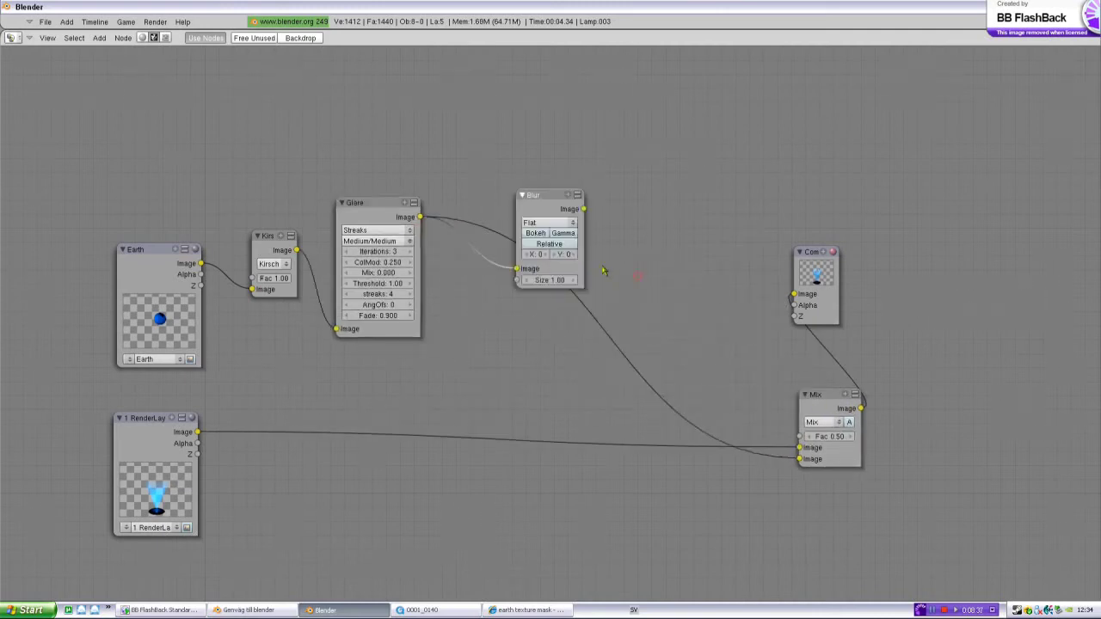
Step: Set the Blur node to Gauss with X and Y sizes of 50, and move it up
{"action": "left_click", "coordinate": [538, 255]}
{"action": "left_click", "coordinate": [534, 223]}
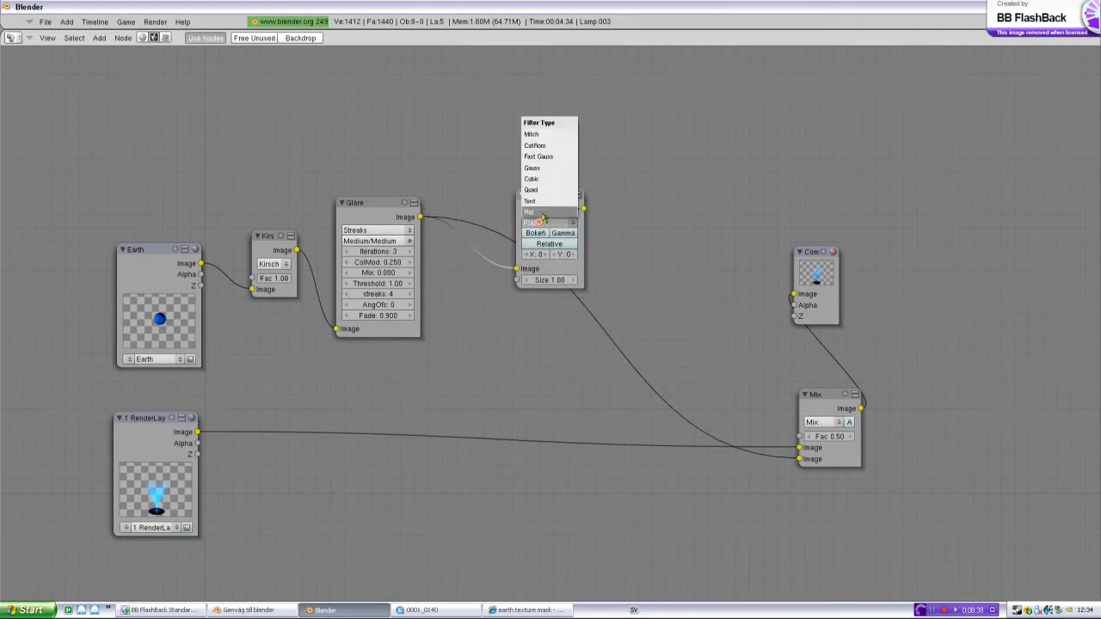
{"action": "left_click", "coordinate": [538, 167]}
{"action": "left_click", "coordinate": [548, 223]}
{"action": "left_click", "coordinate": [547, 223]}
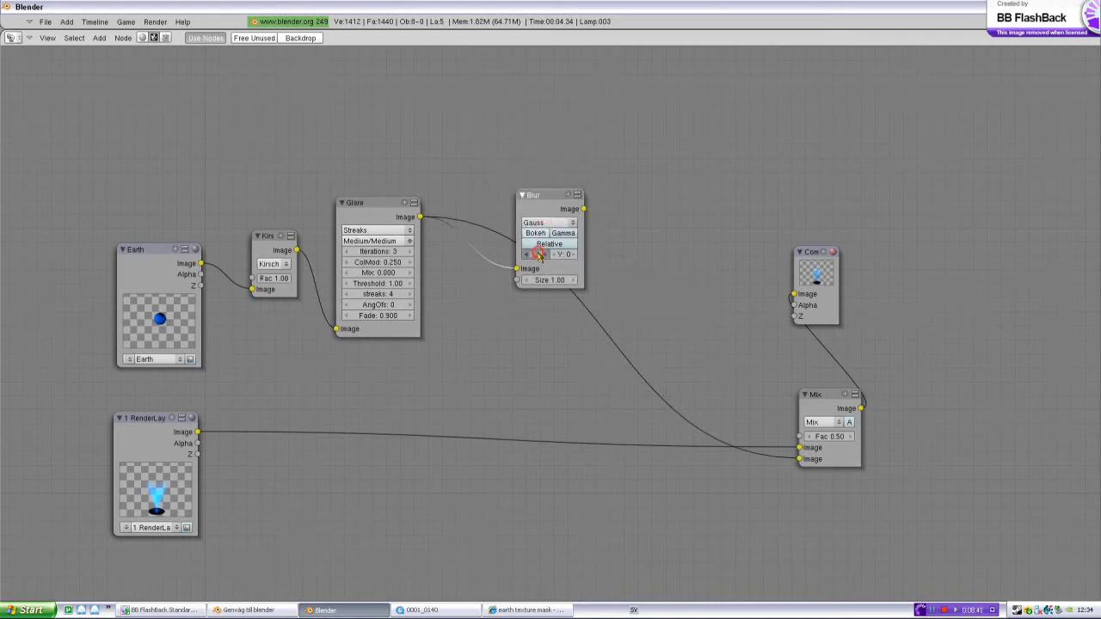
{"action": "left_click", "coordinate": [539, 255]}
{"action": "type", "text": "50"}
{"action": "left_click", "coordinate": [566, 255]}
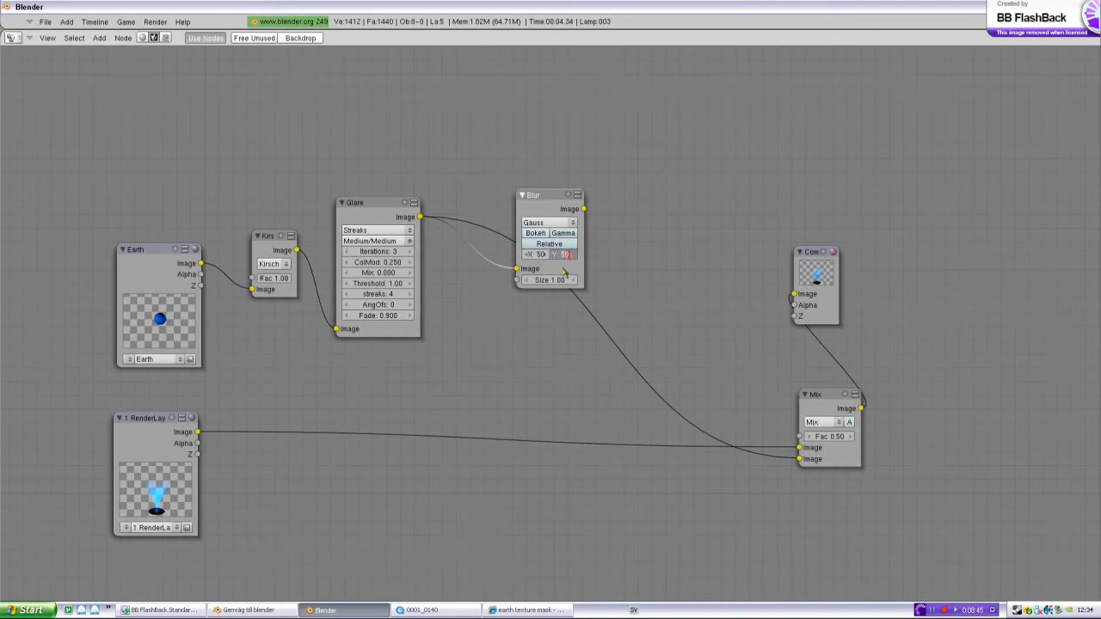
{"action": "key", "text": "Return"}
{"action": "middle_click_drag", "start_coordinate": [478, 343], "coordinate": [478, 329]}
{"action": "left_click_drag", "start_coordinate": [539, 186], "coordinate": [561, 123]}
Step: Add a Time input node and set its End frame to 30
{"action": "key", "text": "space"}
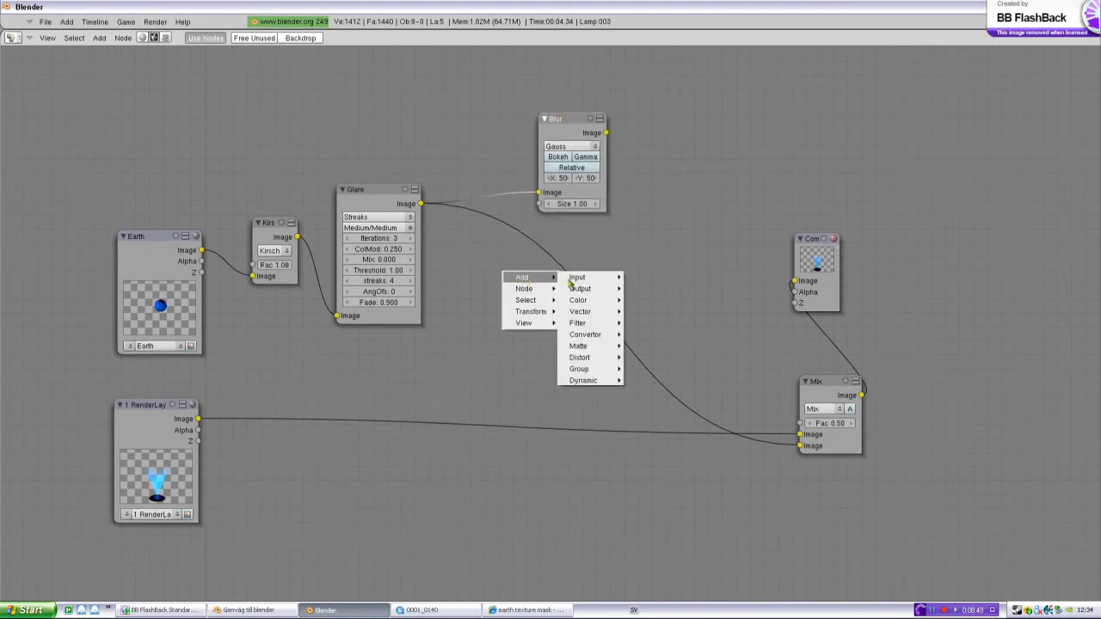
{"action": "mouse_move", "coordinate": [598, 290]}
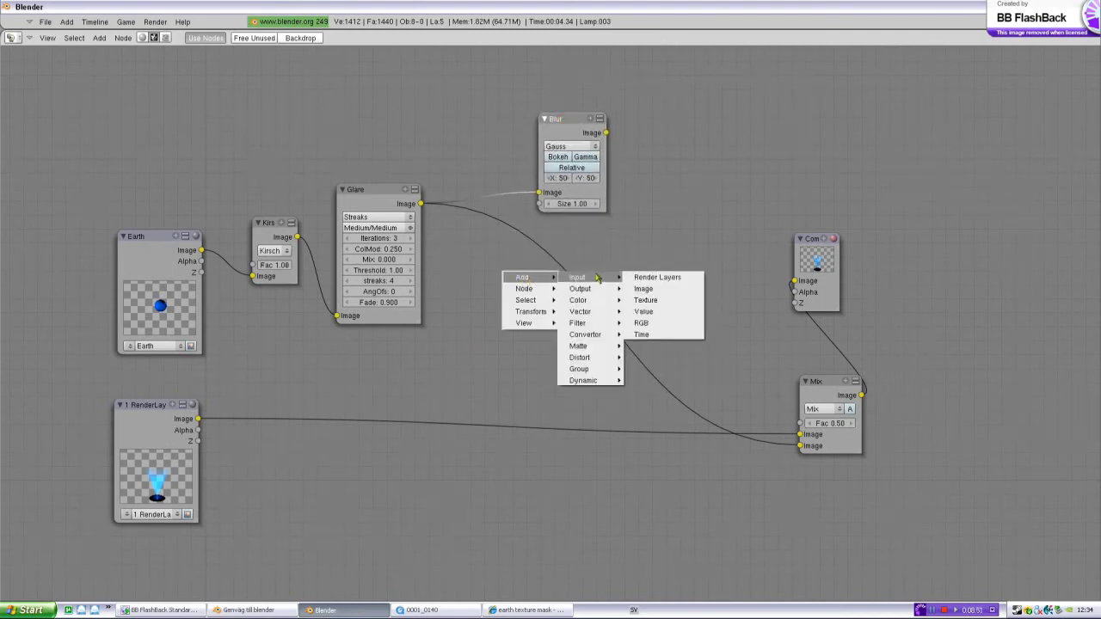
{"action": "left_click", "coordinate": [650, 334]}
{"action": "scroll", "coordinate": [551, 340], "scroll_direction": "up", "scroll_amount": 1}
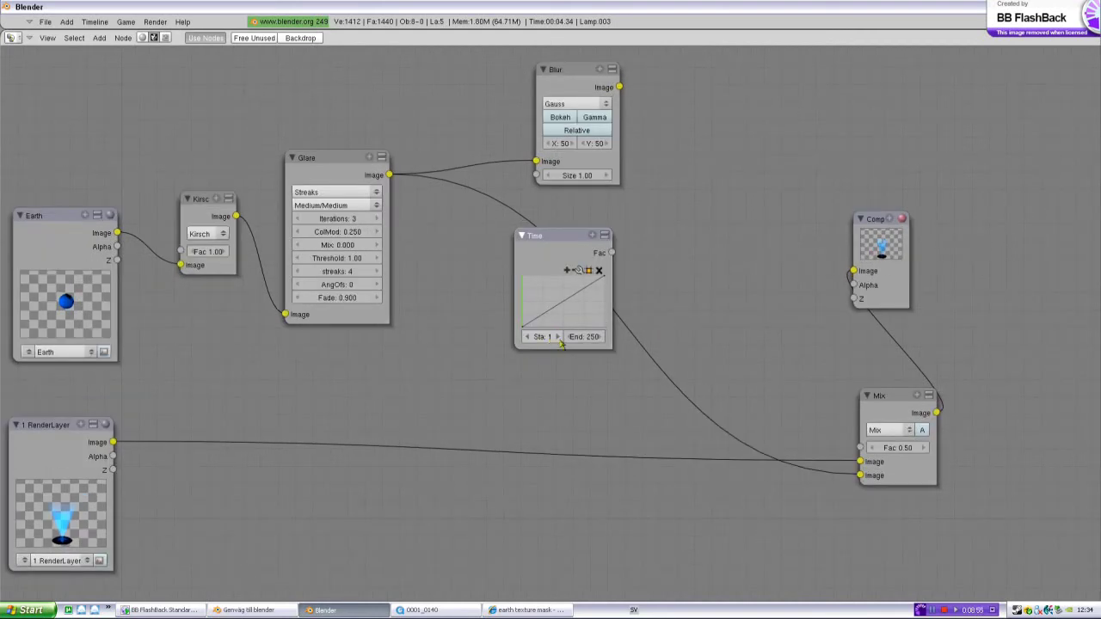
{"action": "left_click", "coordinate": [587, 339]}
{"action": "type", "text": "30"}
{"action": "key", "text": "Return"}
{"action": "left_click", "coordinate": [521, 329]}
{"action": "left_click", "coordinate": [525, 329]}
{"action": "left_click", "coordinate": [523, 328]}
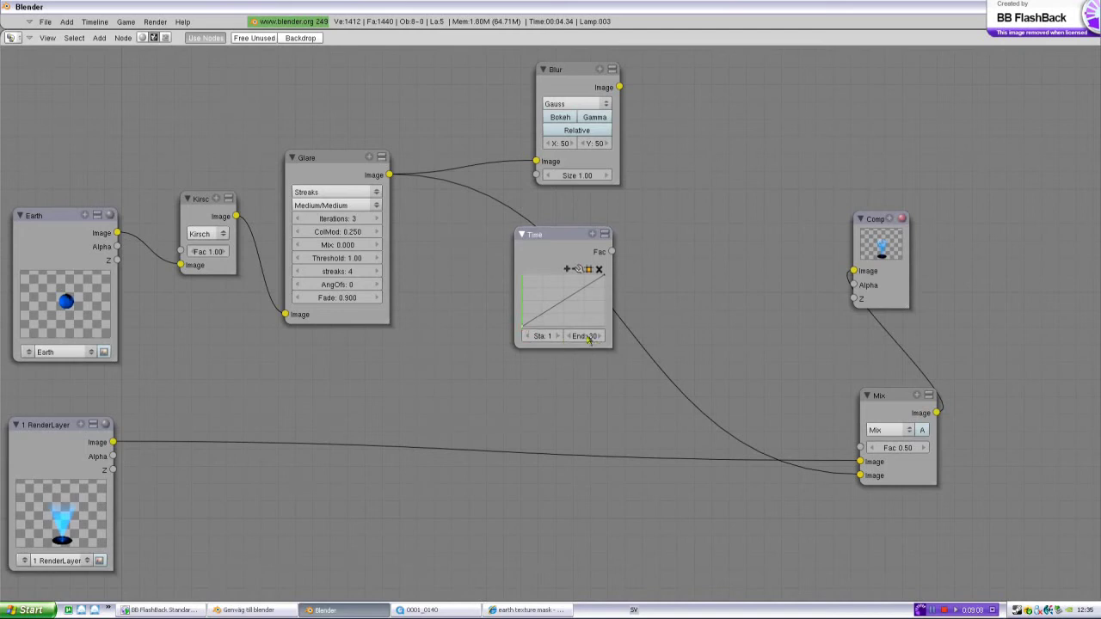
Step: Invert the Time curve to fall from top to bottom and place the node beside Glare
{"action": "left_click_drag", "start_coordinate": [608, 346], "coordinate": [711, 441]}
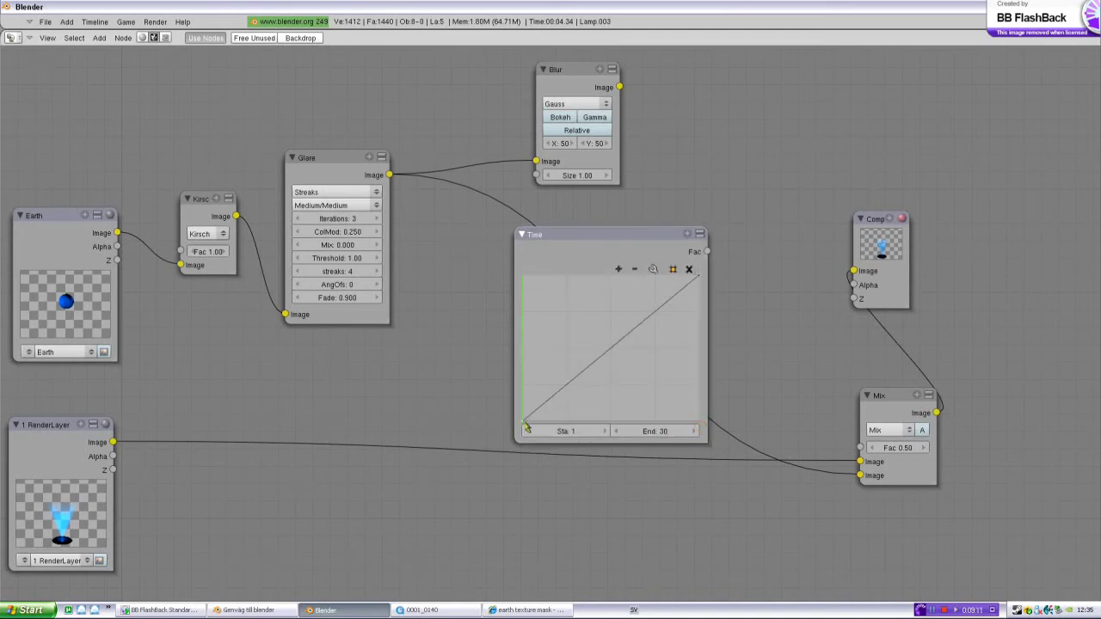
{"action": "left_click_drag", "start_coordinate": [525, 426], "coordinate": [461, 258]}
{"action": "left_click_drag", "start_coordinate": [696, 277], "coordinate": [706, 423]}
{"action": "key", "text": "g"}
{"action": "left_click", "coordinate": [628, 425]}
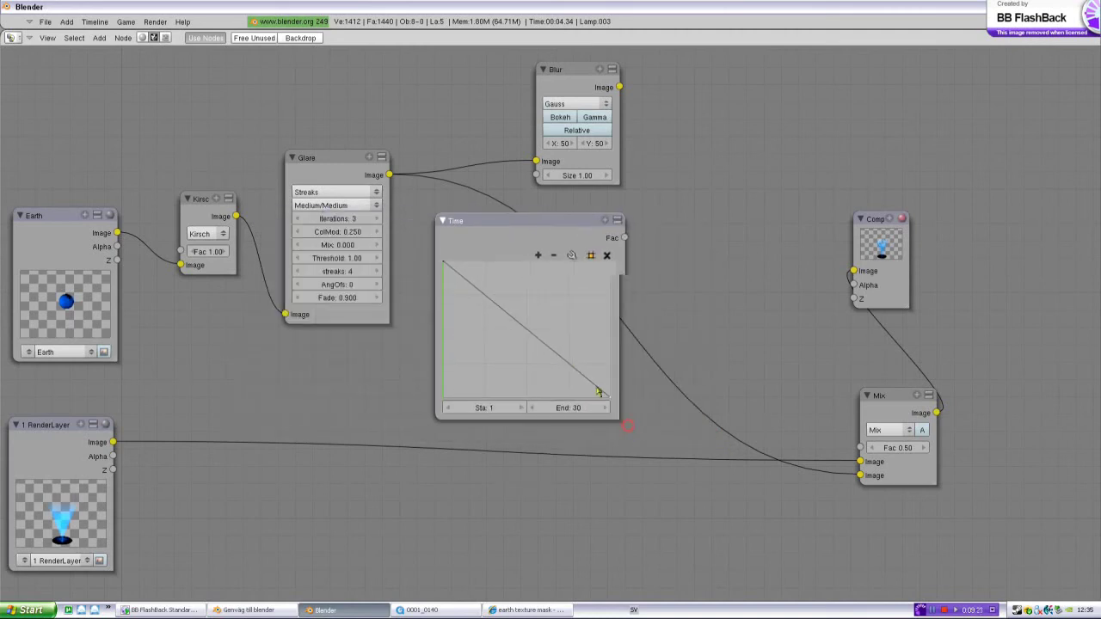
{"action": "left_click_drag", "start_coordinate": [614, 417], "coordinate": [521, 325]}
Step: Connect the Time output to the Blur size and the Blur output to Mix's image input
{"action": "left_click_drag", "start_coordinate": [494, 222], "coordinate": [535, 176]}
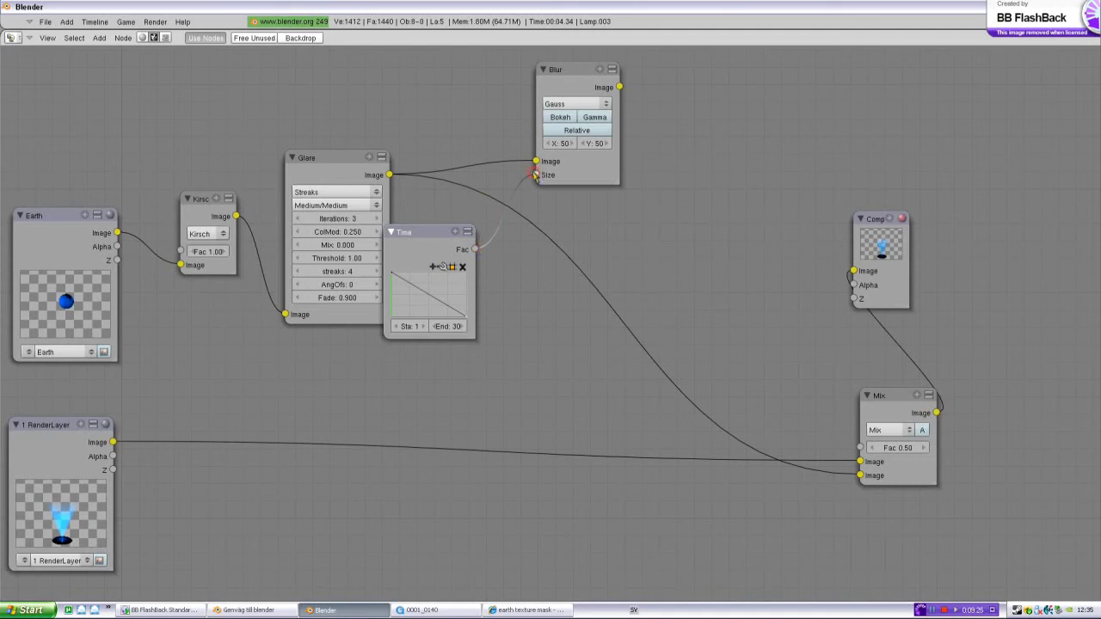
{"action": "scroll", "coordinate": [528, 295], "scroll_direction": "down", "scroll_amount": 4}
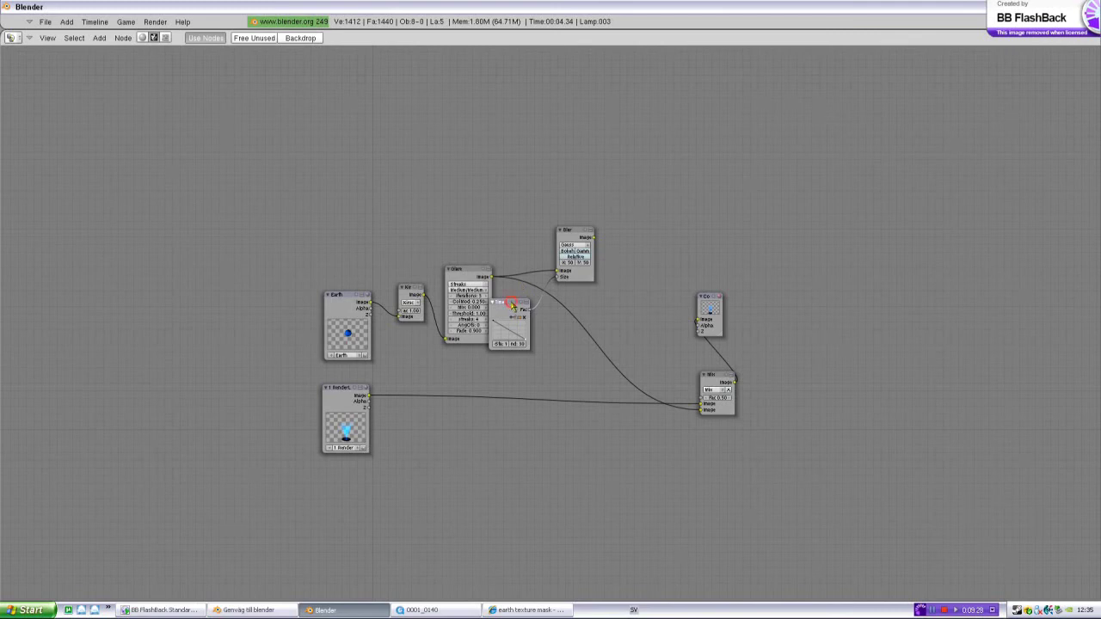
{"action": "left_click_drag", "start_coordinate": [521, 308], "coordinate": [540, 296]}
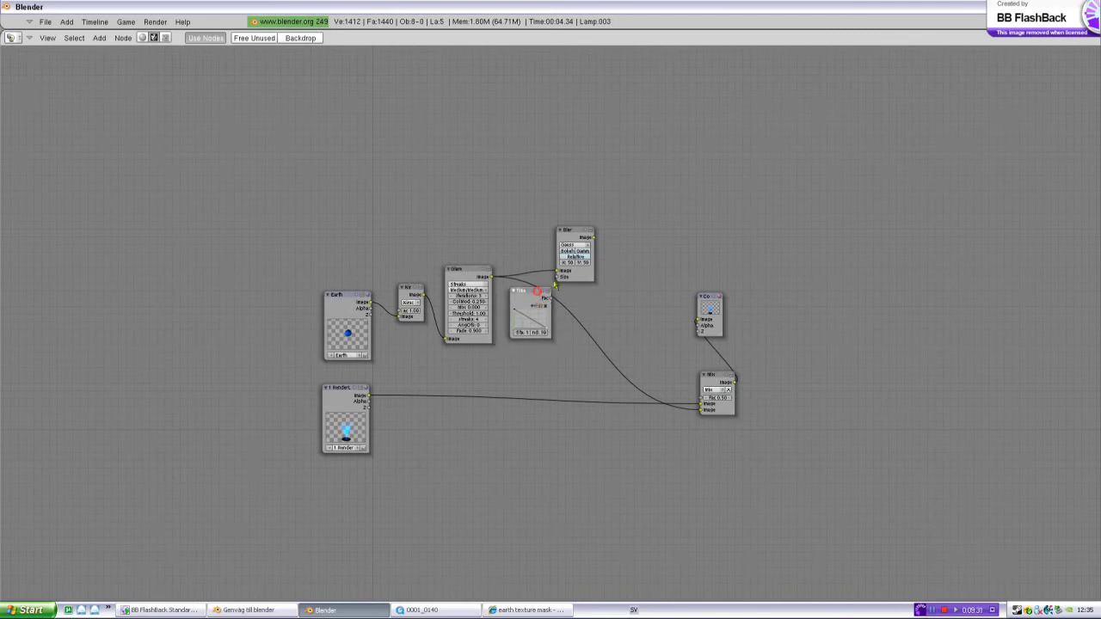
{"action": "left_click_drag", "start_coordinate": [593, 237], "coordinate": [679, 407]}
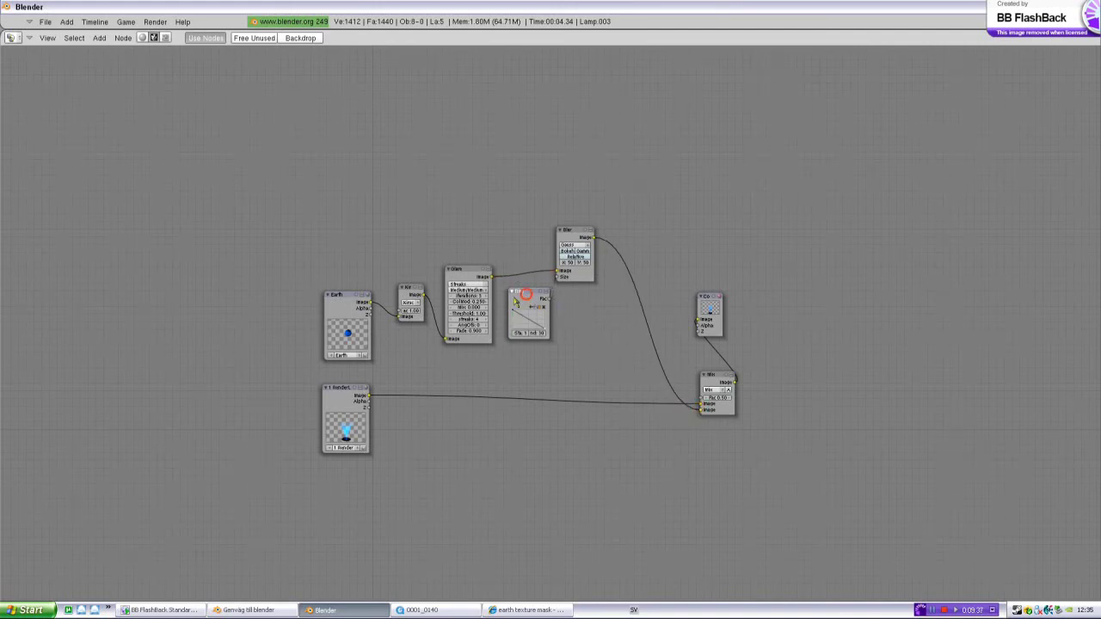
{"action": "left_click_drag", "start_coordinate": [521, 295], "coordinate": [515, 303]}
Step: Restore the split layout and turn the lower area into the render settings Buttons Window
{"action": "key", "text": "ctrl+Up"}
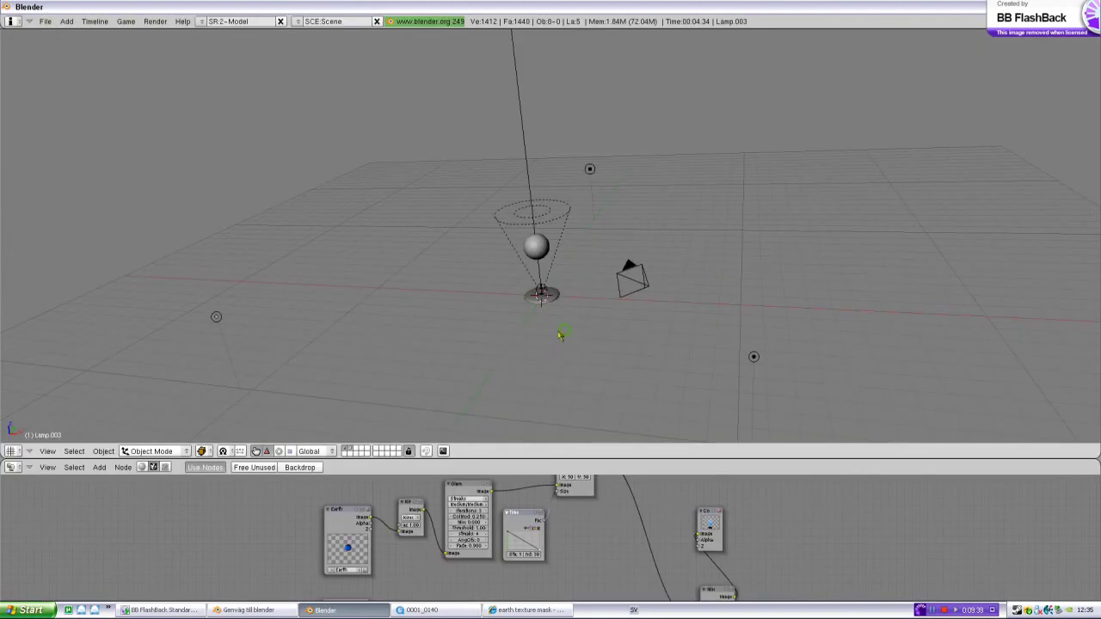
{"action": "middle_click_drag", "start_coordinate": [560, 336], "coordinate": [516, 306]}
{"action": "left_click", "coordinate": [12, 467]}
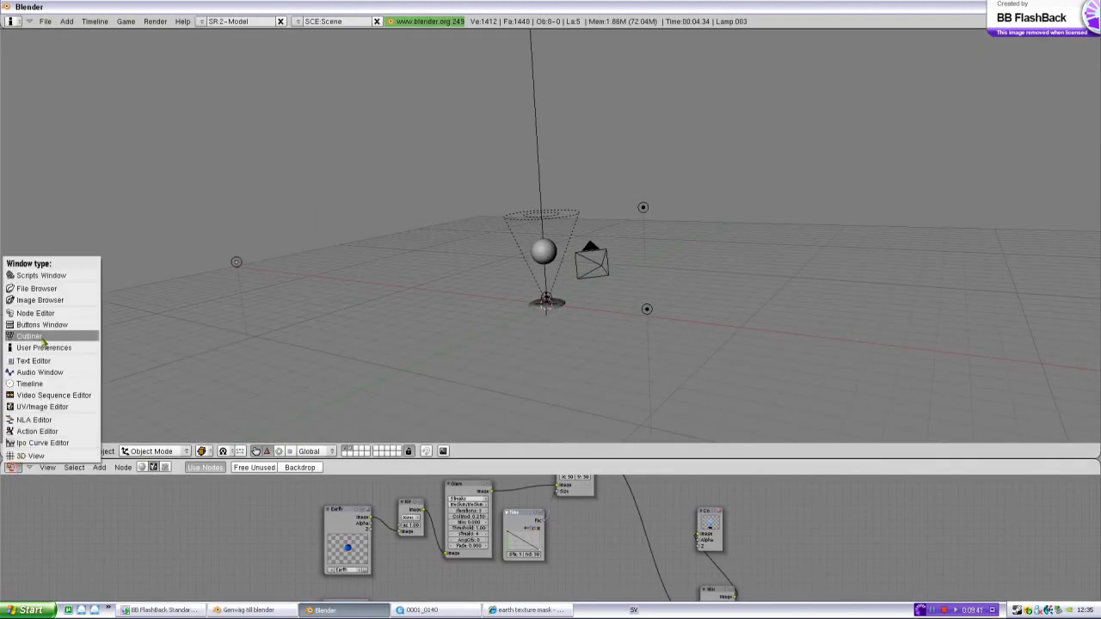
{"action": "left_click", "coordinate": [50, 325]}
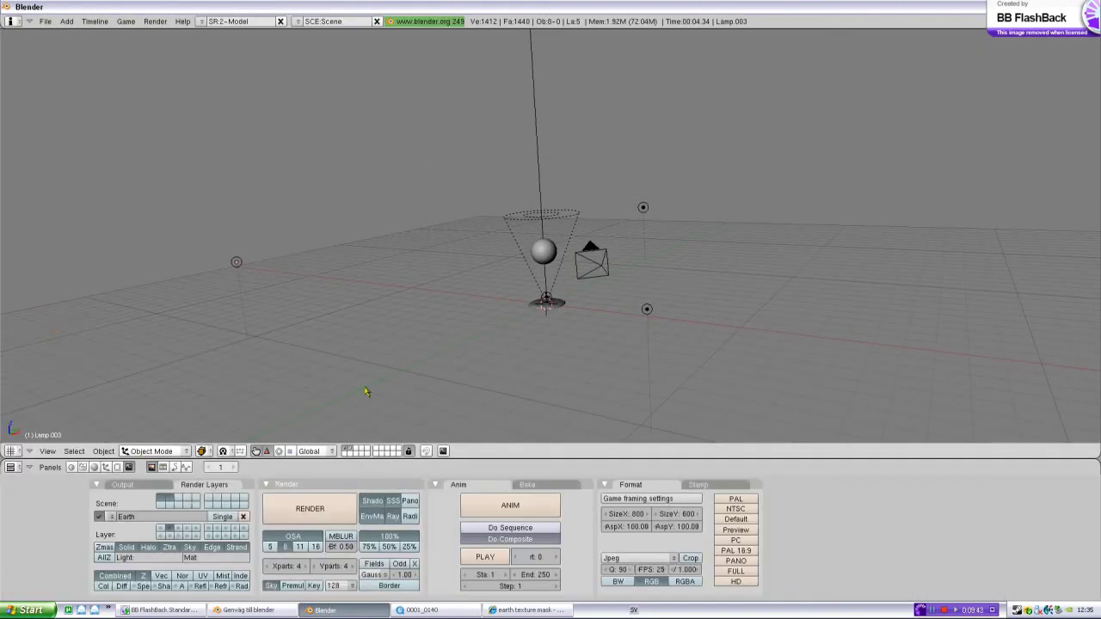
Step: Select the Sphere and zoom in on it in top view (Numpad 7)
{"action": "middle_click_drag", "start_coordinate": [514, 224], "coordinate": [539, 274]}
{"action": "right_click", "coordinate": [554, 245]}
{"action": "key", "text": "KP_7"}
{"action": "scroll", "coordinate": [555, 255], "scroll_direction": "up", "scroll_amount": 3}
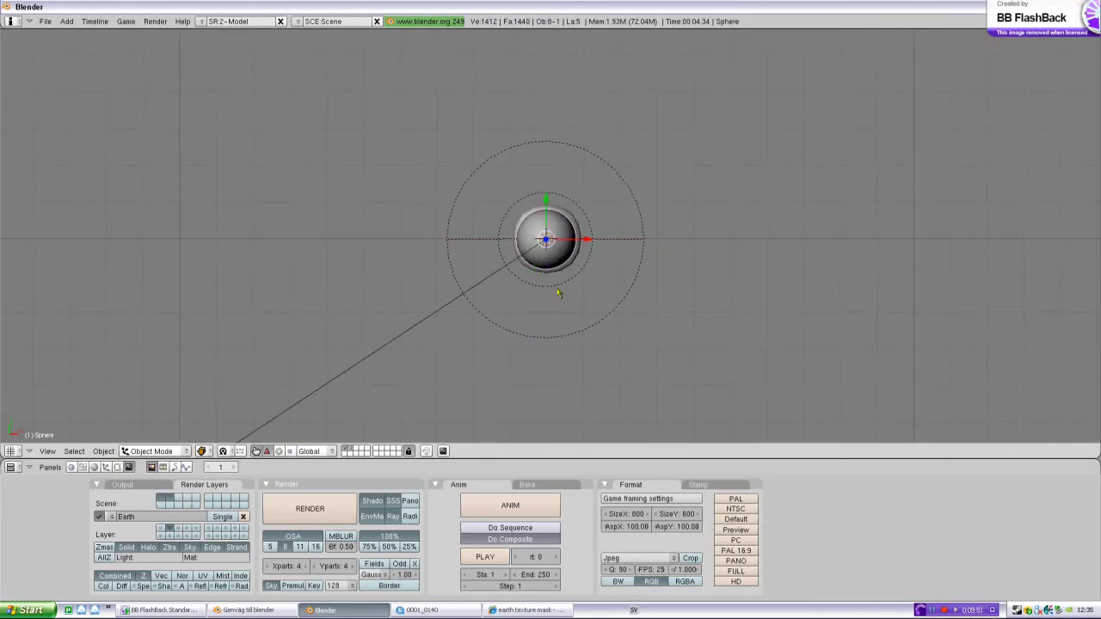
Step: Insert a rotation keyframe on the Sphere at frame 1 and advance to frame 130
{"action": "key", "text": "i"}
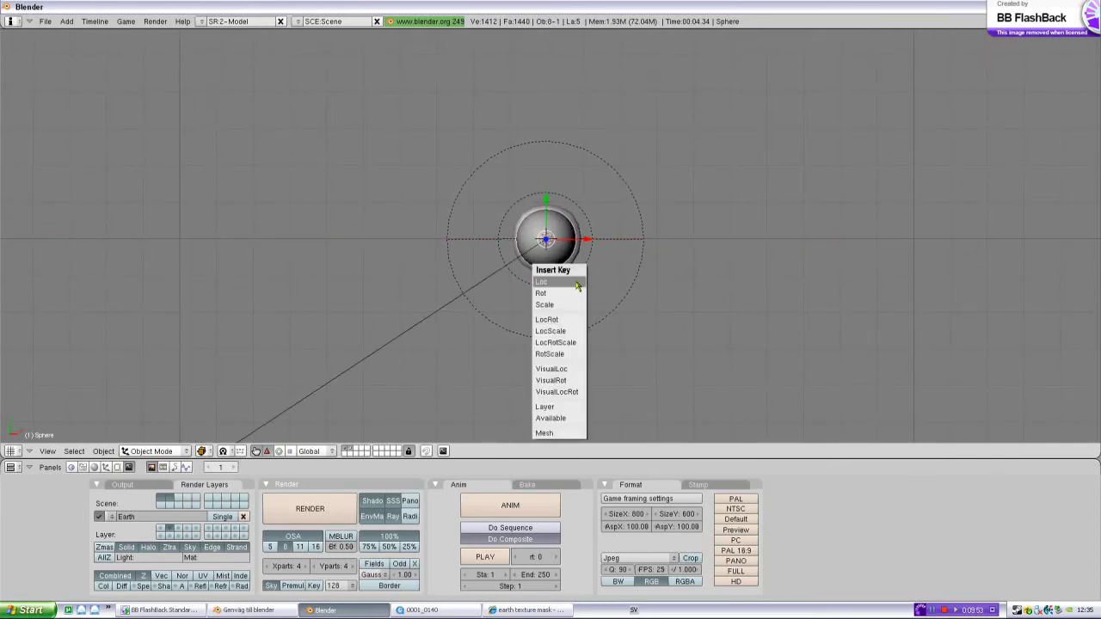
{"action": "left_click", "coordinate": [549, 294]}
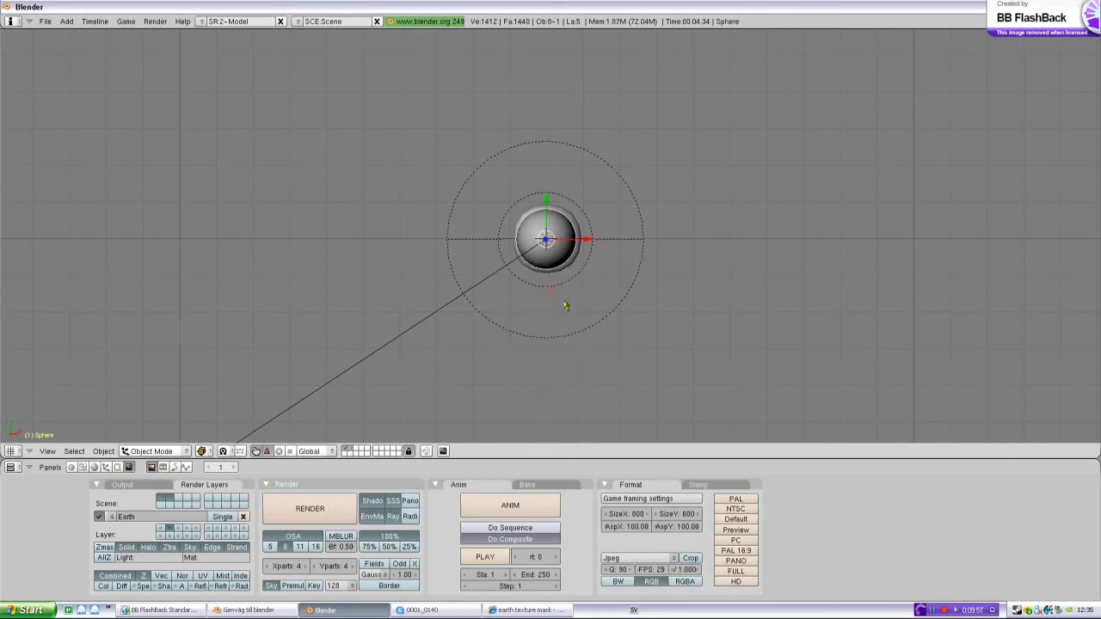
{"action": "key", "text": "Up"}
{"action": "key", "text": "Up"}
{"action": "key", "text": "Up"}
Step: Rotate the Sphere about -44 degrees and key its rotation at frame 130
{"action": "key", "text": "r"}
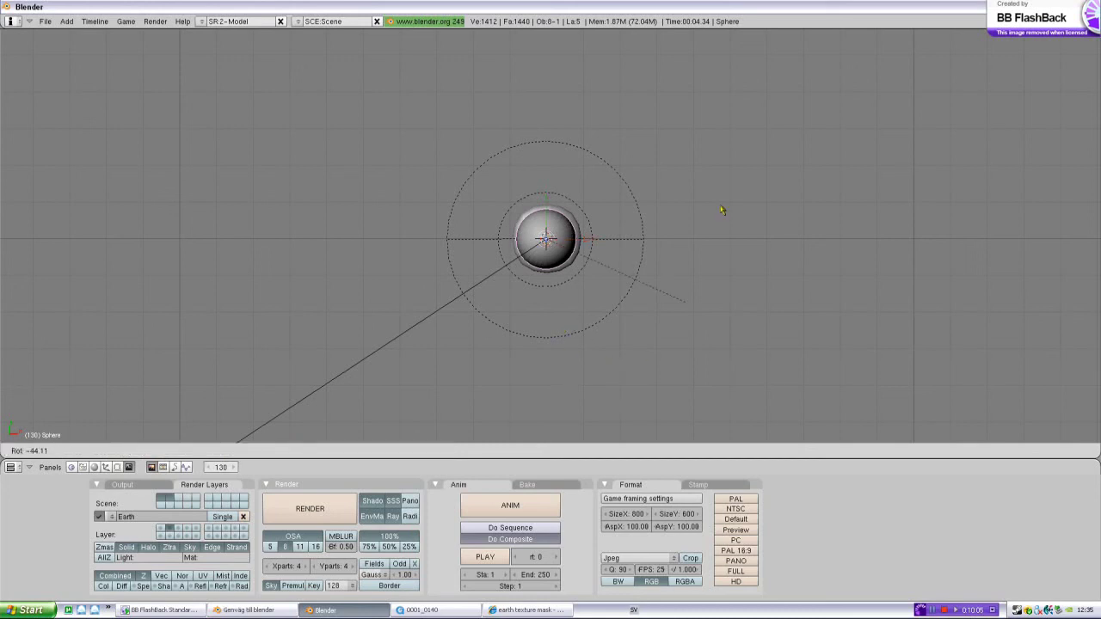
{"action": "left_click", "coordinate": [630, 381]}
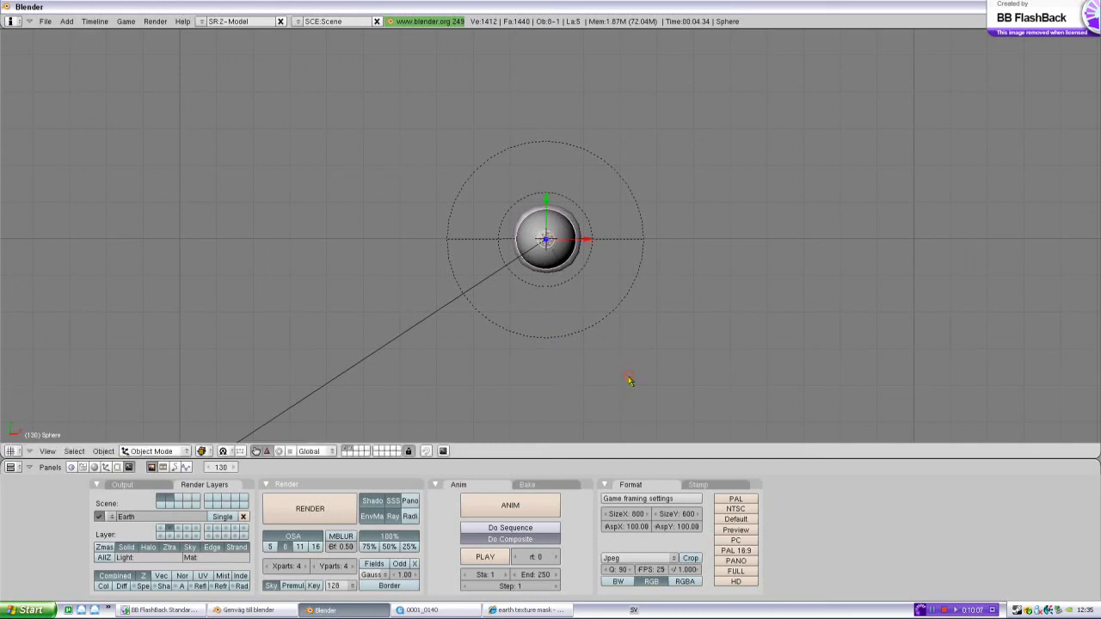
{"action": "key", "text": "i"}
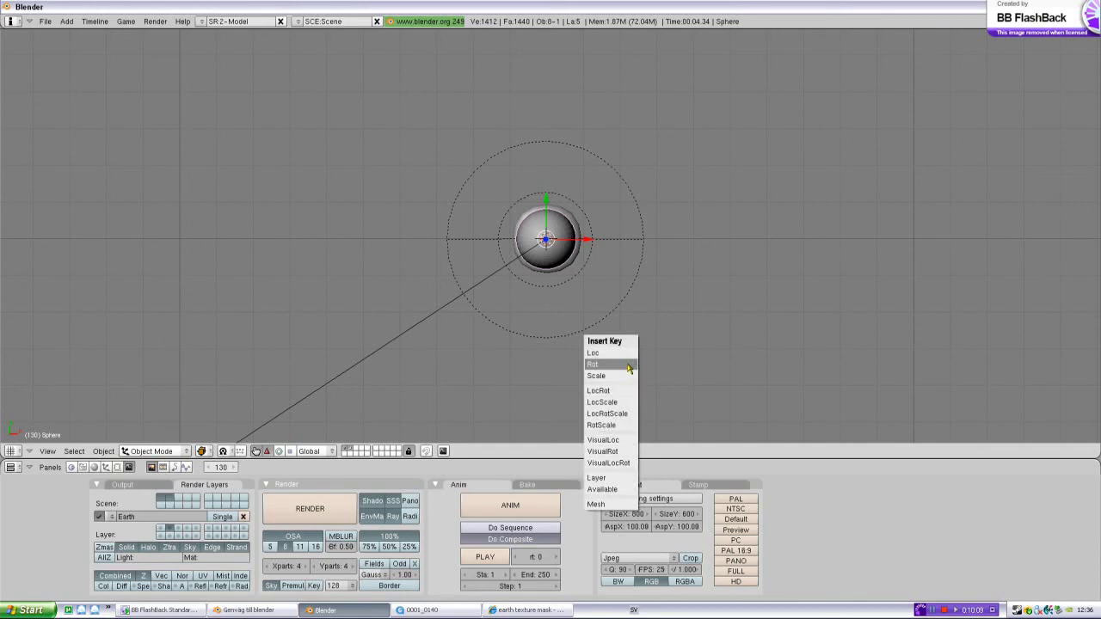
{"action": "left_click", "coordinate": [629, 368]}
{"action": "middle_click_drag", "start_coordinate": [627, 369], "coordinate": [508, 257]}
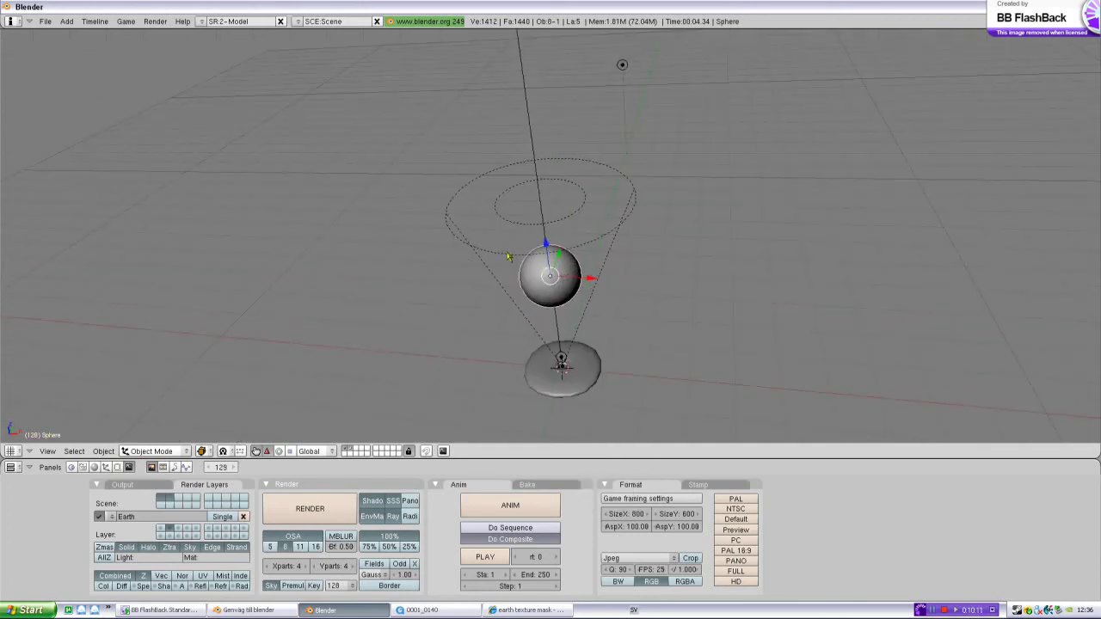
{"action": "key", "text": "Left"}
{"action": "key", "text": "Left"}
{"action": "key", "text": "Left"}
{"action": "key", "text": "Left"}
{"action": "key", "text": "Left"}
{"action": "key", "text": "Left"}
{"action": "key", "text": "Left"}
{"action": "key", "text": "Left"}
{"action": "key", "text": "Left"}
{"action": "key", "text": "Left"}
{"action": "key", "text": "Left"}
{"action": "key", "text": "Left"}
{"action": "key", "text": "Left"}
{"action": "key", "text": "Left"}
{"action": "key", "text": "Left"}
{"action": "key", "text": "Left"}
{"action": "key", "text": "Left"}
{"action": "key", "text": "Left"}
{"action": "key", "text": "Left"}
{"action": "key", "text": "Left"}
{"action": "key", "text": "Left"}
{"action": "key", "text": "Left"}
{"action": "key", "text": "Left"}
{"action": "key", "text": "Left"}
{"action": "key", "text": "Left"}
{"action": "key", "text": "Left"}
{"action": "key", "text": "Left"}
{"action": "key", "text": "Left"}
{"action": "key", "text": "Left"}
{"action": "key", "text": "Left"}
Step: Set the animation End frame to 130 in the Anim panel
{"action": "middle_click_drag", "start_coordinate": [509, 256], "coordinate": [537, 370]}
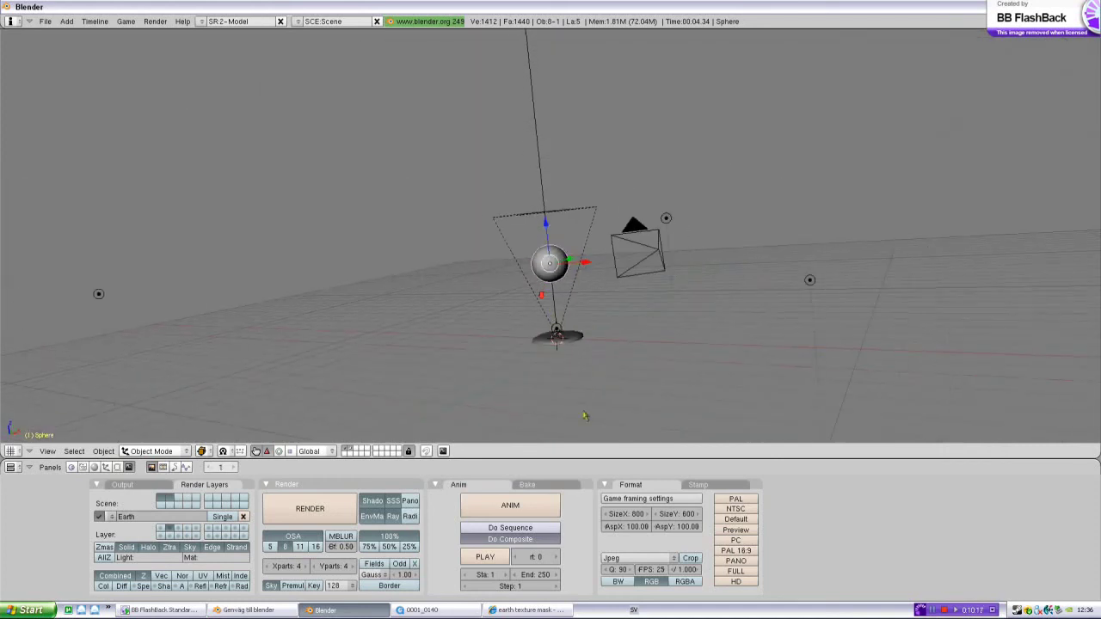
{"action": "left_click", "coordinate": [544, 578]}
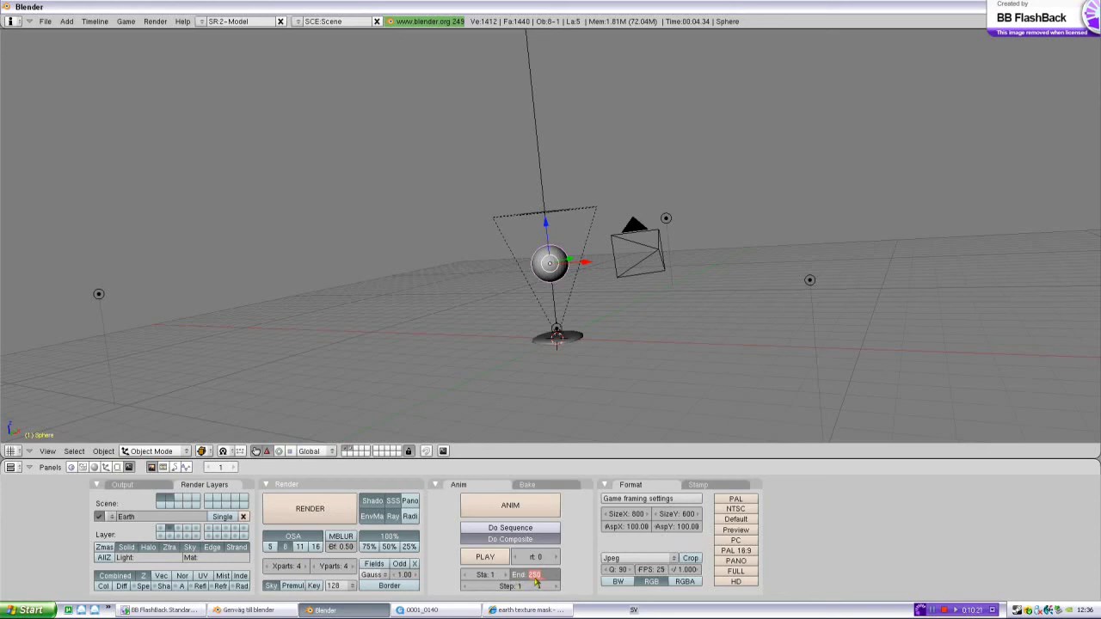
{"action": "type", "text": "130"}
{"action": "key", "text": "Return"}
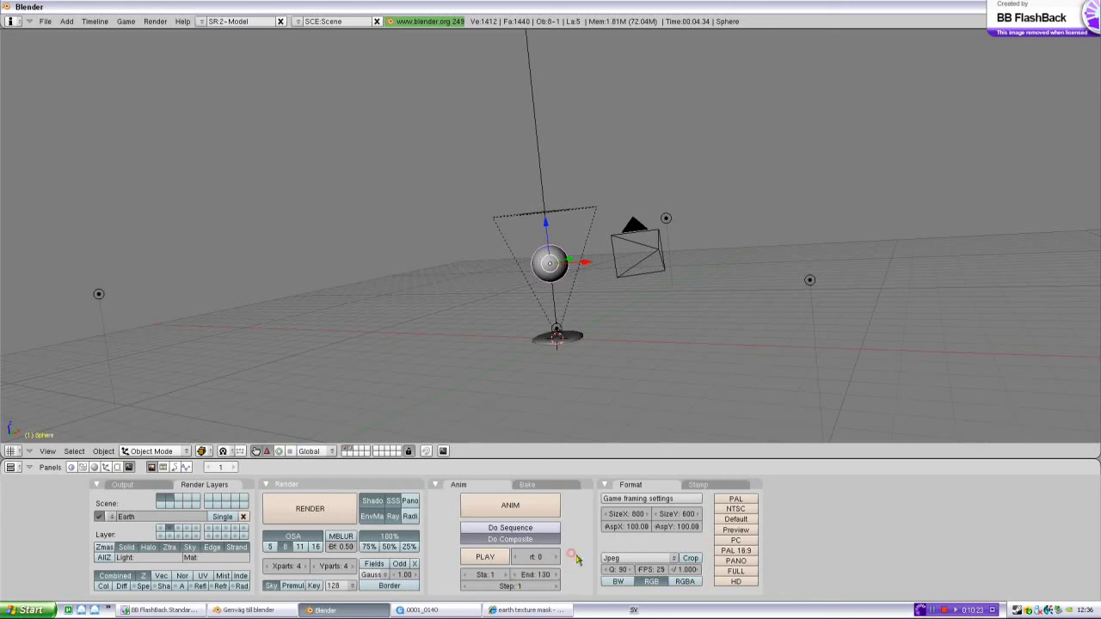
Step: Choose QuickTime as the output format with the Animering codec
{"action": "left_click", "coordinate": [616, 559]}
{"action": "left_click", "coordinate": [633, 496]}
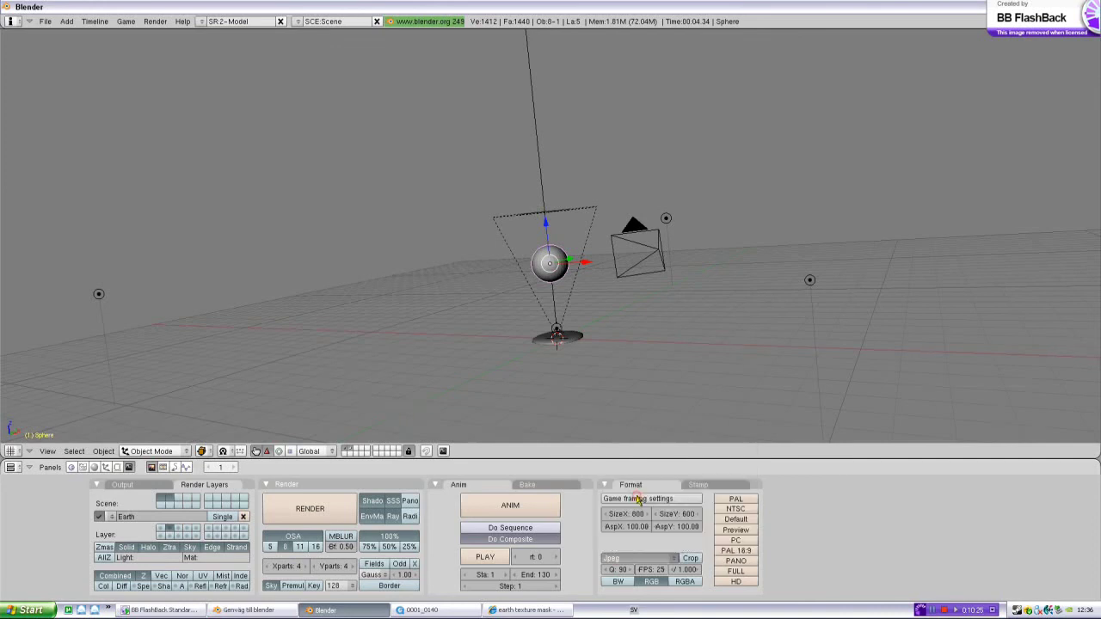
{"action": "left_click", "coordinate": [665, 339]}
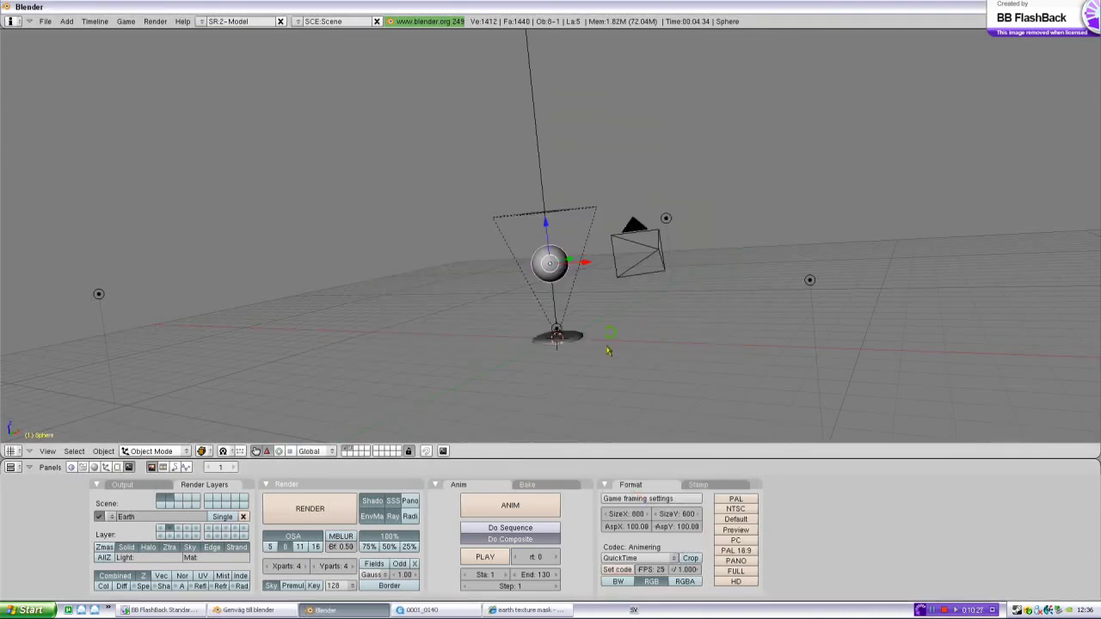
{"action": "middle_click_drag", "start_coordinate": [607, 348], "coordinate": [495, 340]}
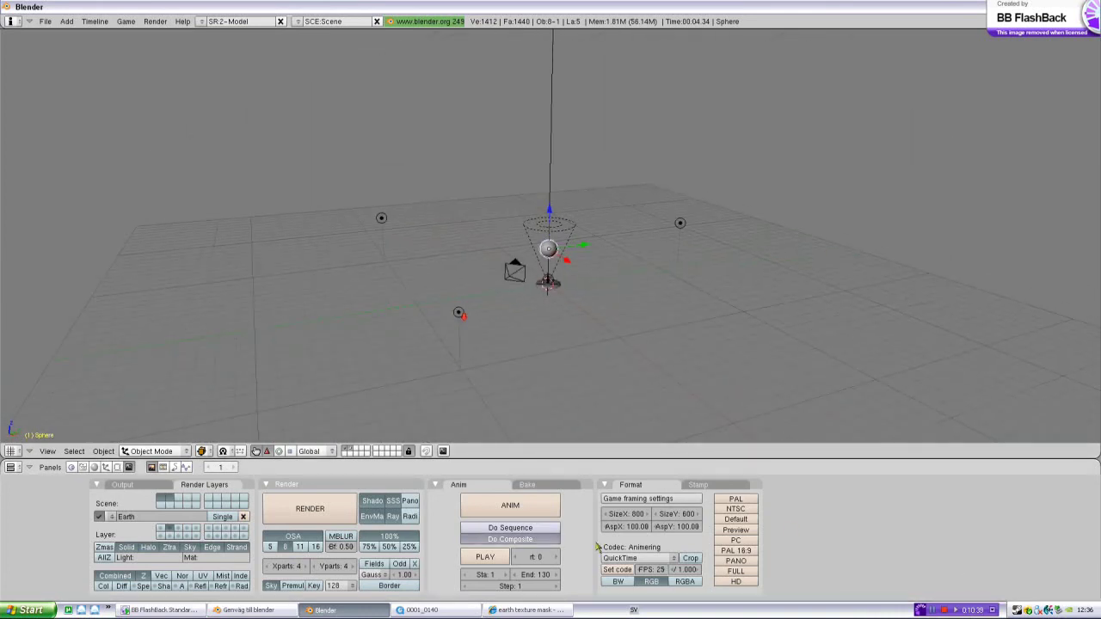